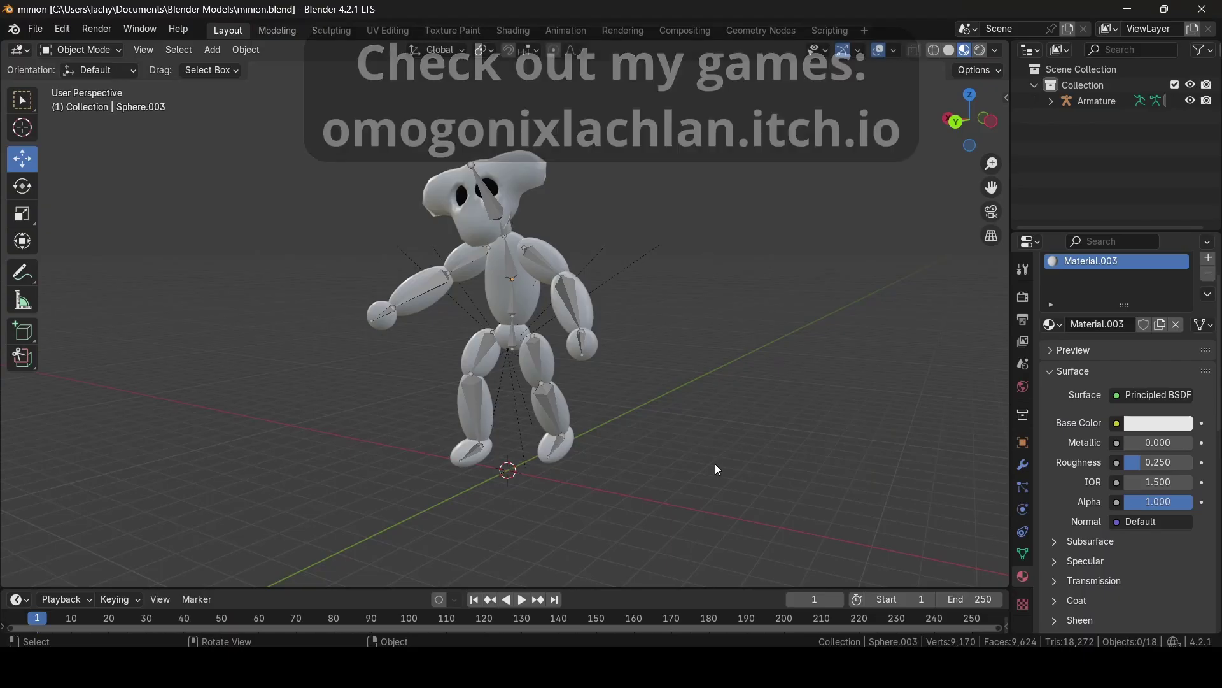
scroll(716, 466, "up", 3)
middle_click_drag(715, 469, 735, 452)
scroll(734, 452, "down", 2)
scroll(734, 453, "up", 1)
middle_click_drag(677, 481, 832, 507)
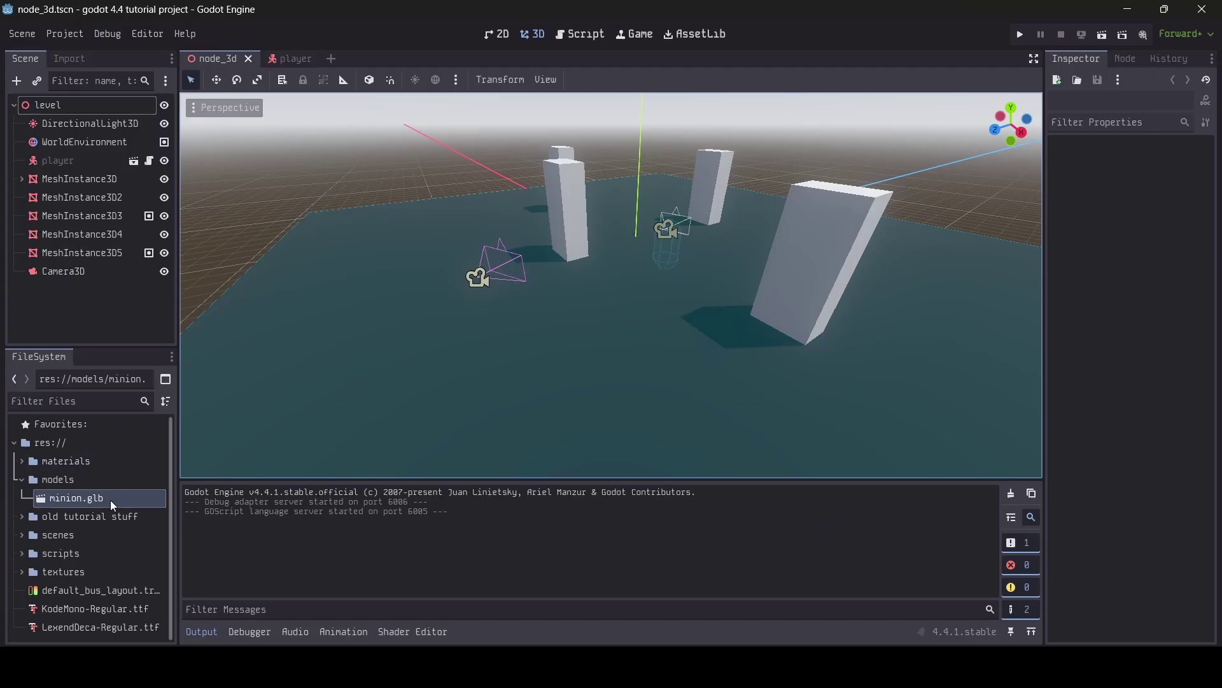
- Switch to Godot and create a new inherited scene from minion.glb in the models folder
right_click(109, 499)
left_click(190, 308)
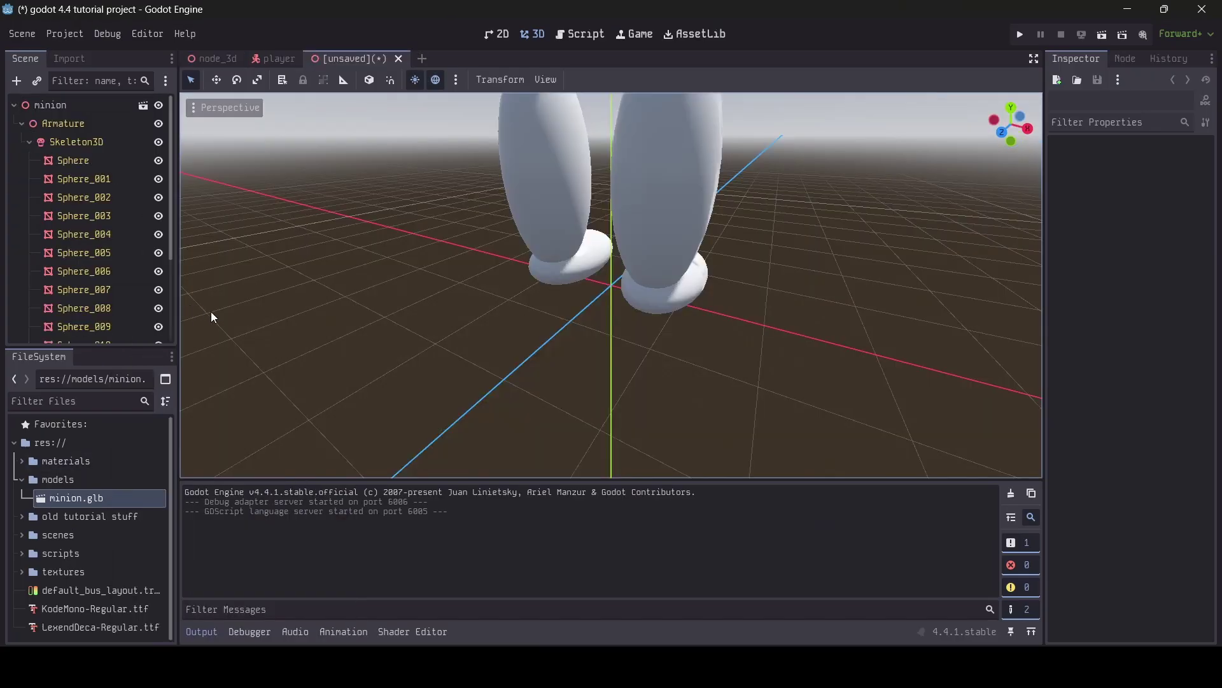
middle_click_drag(573, 286, 516, 407)
scroll(563, 302, "down", 10)
middle_click_drag(516, 408, 363, 366)
right_click_drag(611, 286, 634, 296)
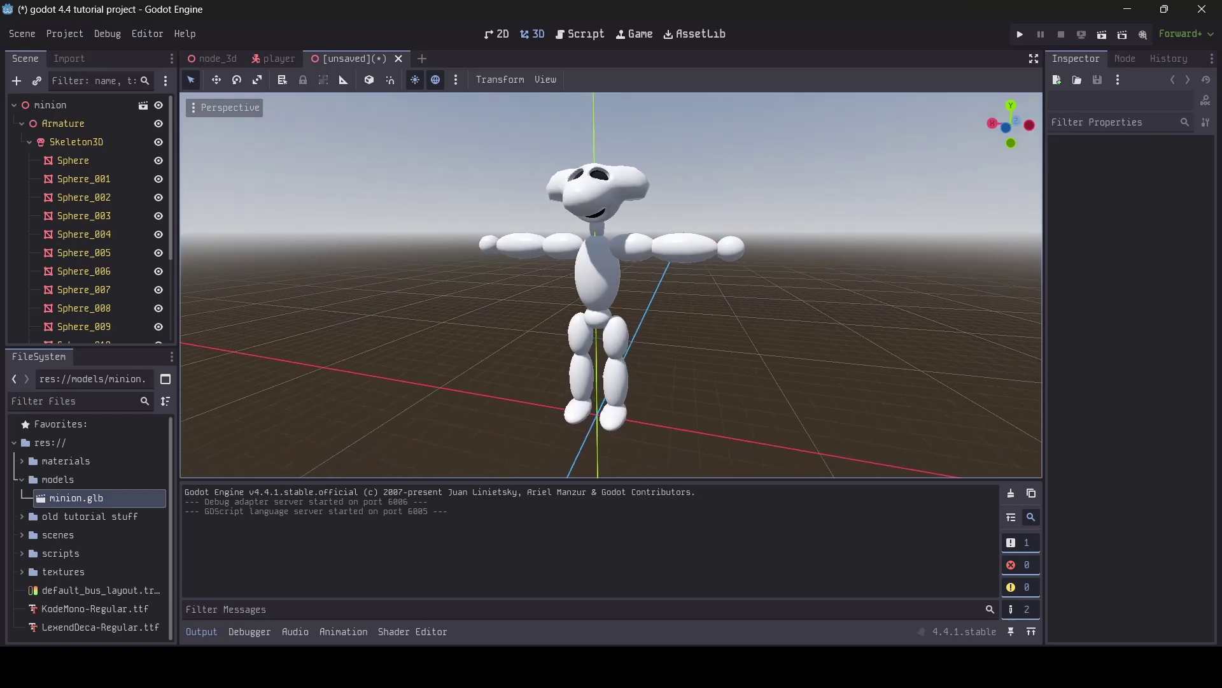
- Set the Armature node's scale to 0.2 on all axes
left_click(73, 125)
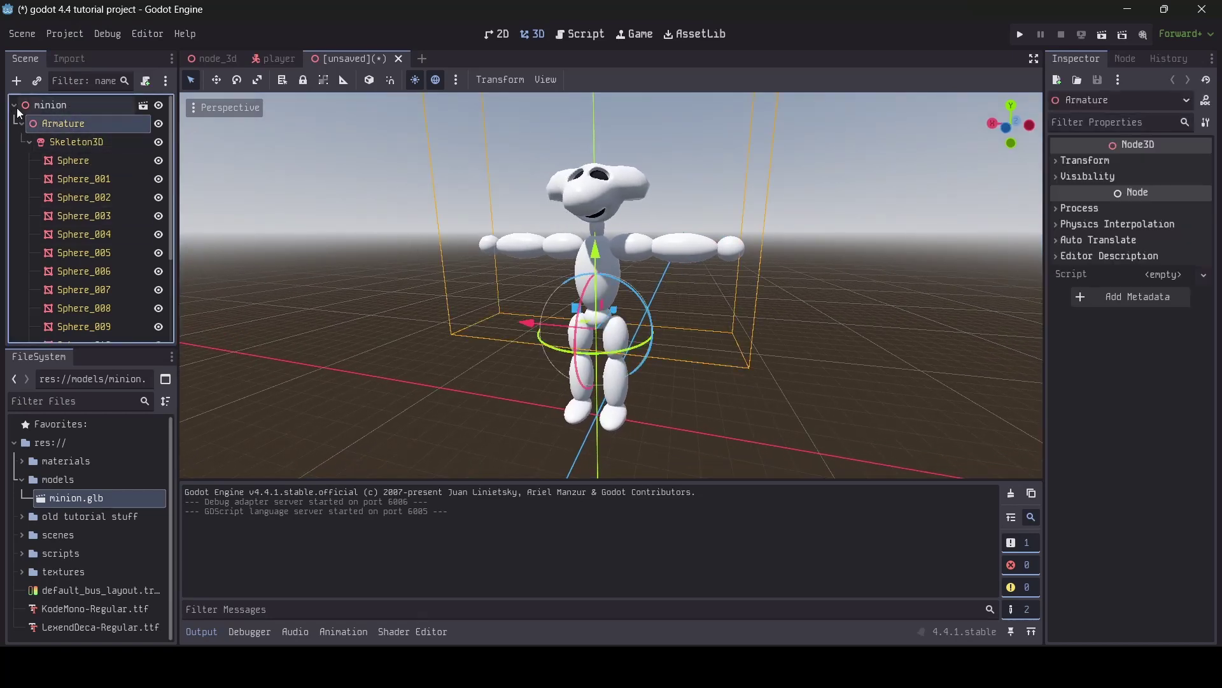
left_click(1125, 163)
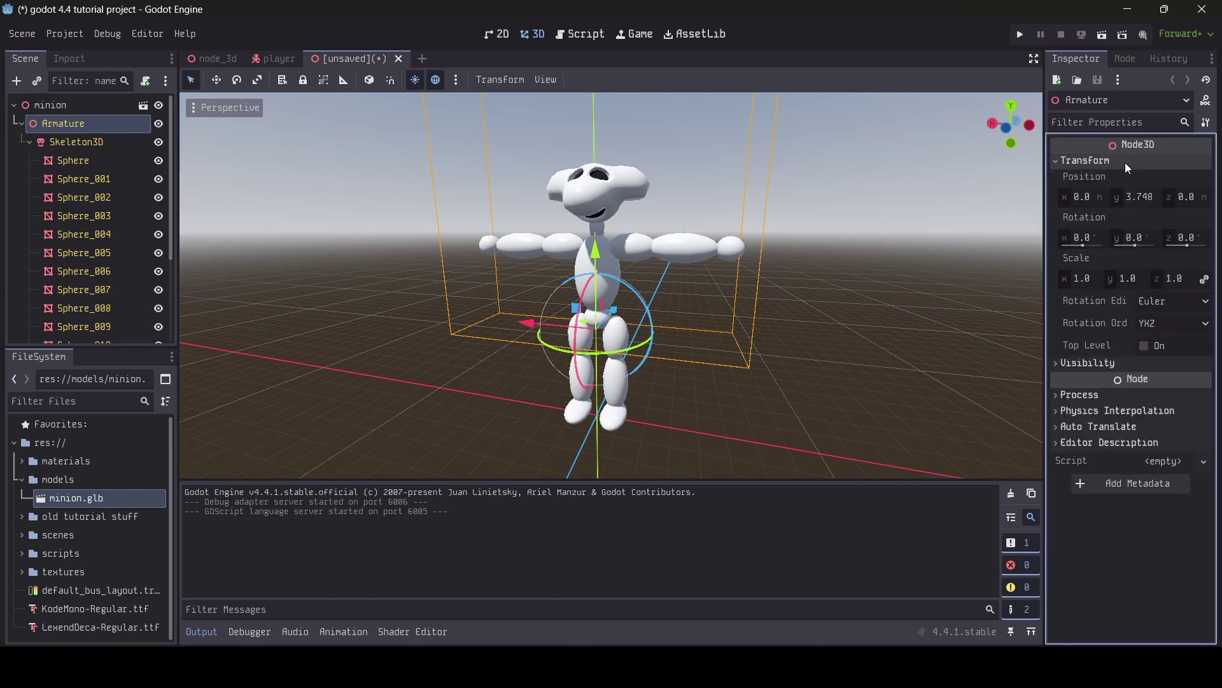
left_click(1135, 278)
type(".2")
key("Return")
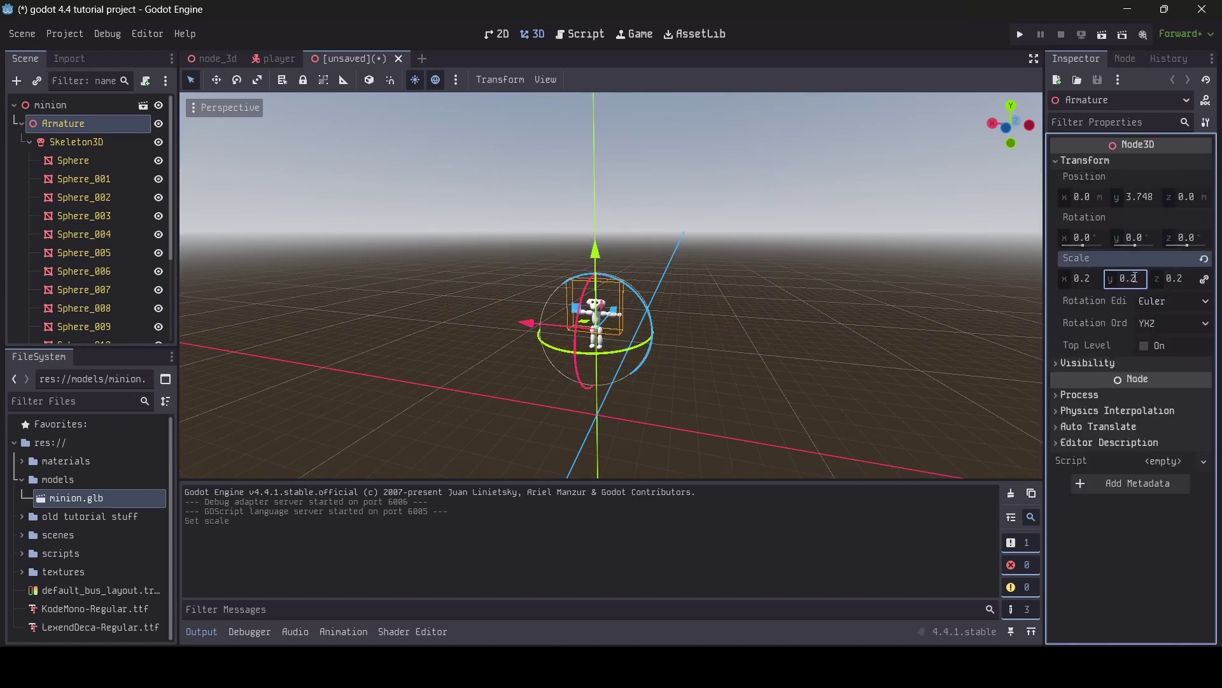
key("w")
right_click_drag(753, 166, 739, 166)
key("s")
- Set the Armature node's scale back to 1 on all axes
left_click(1139, 281)
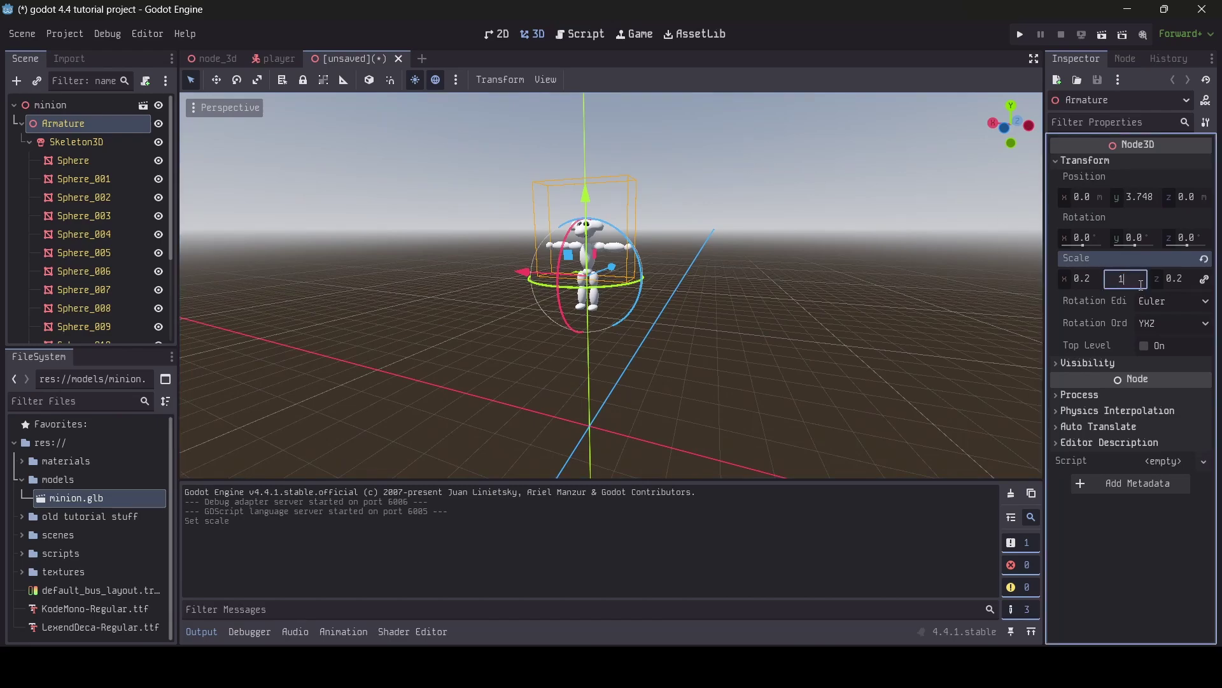
key("Return")
right_click_drag(611, 140, 643, 139)
key("s")
right_click_drag(596, 177, 597, 196)
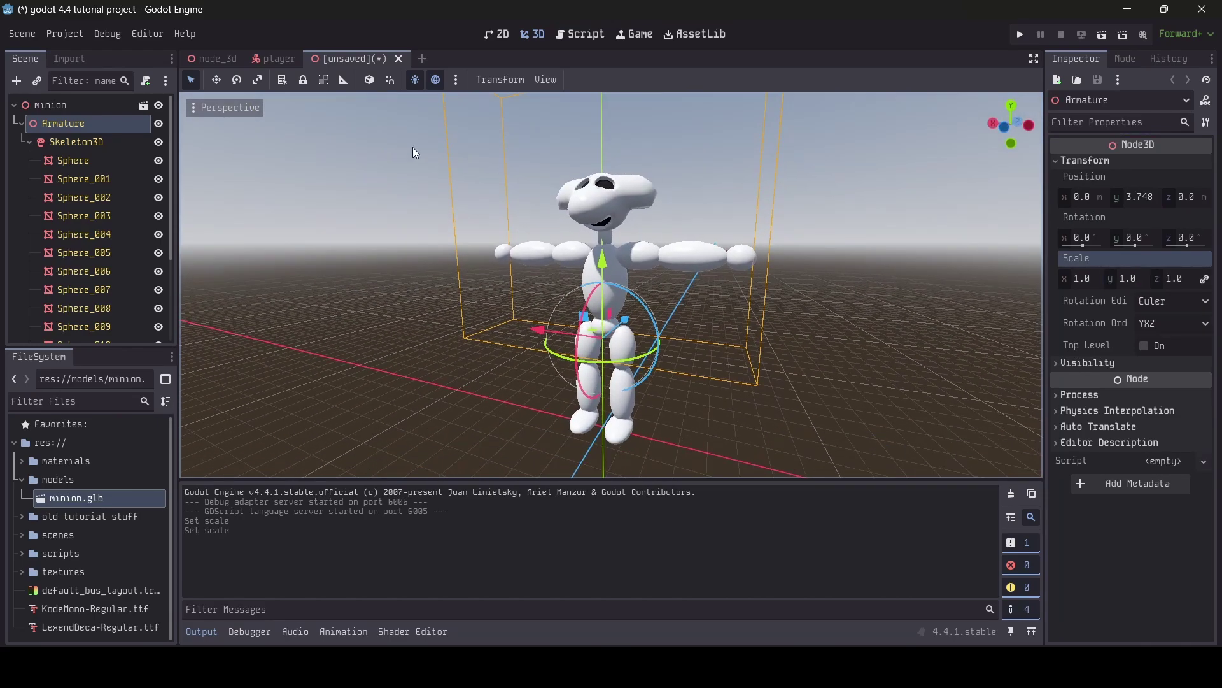
left_click(659, 220)
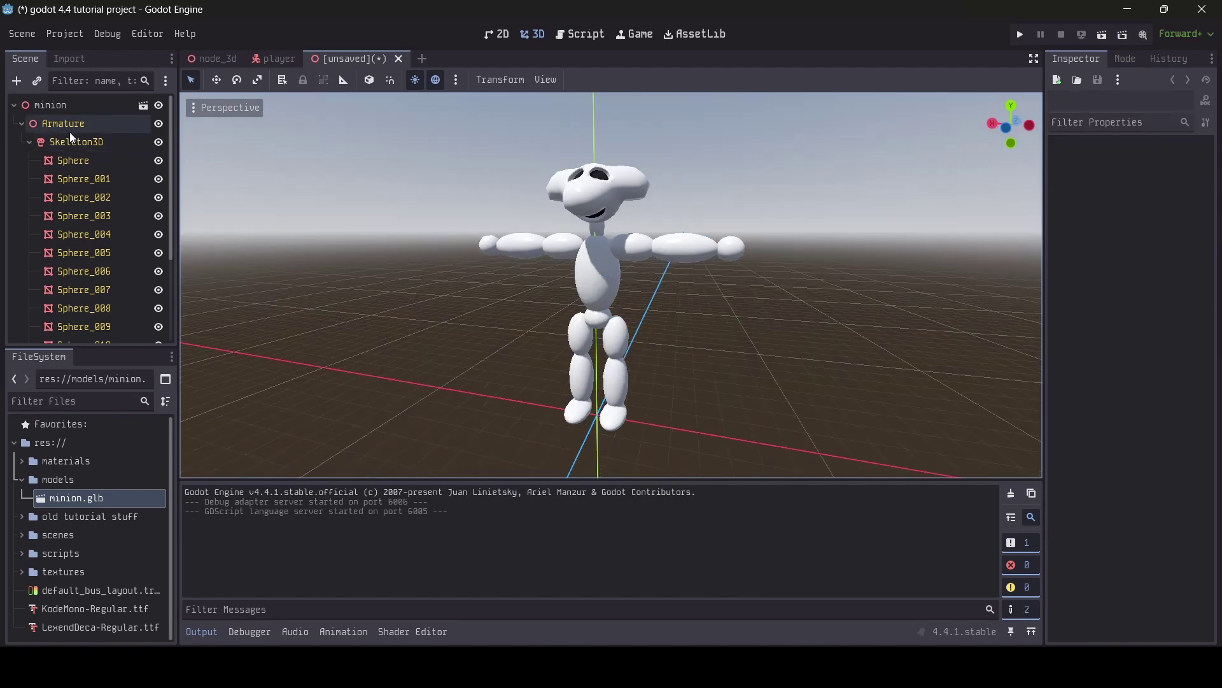
- Scale the Armature node uniformly to 0.2 in the minion scene
left_click(72, 129)
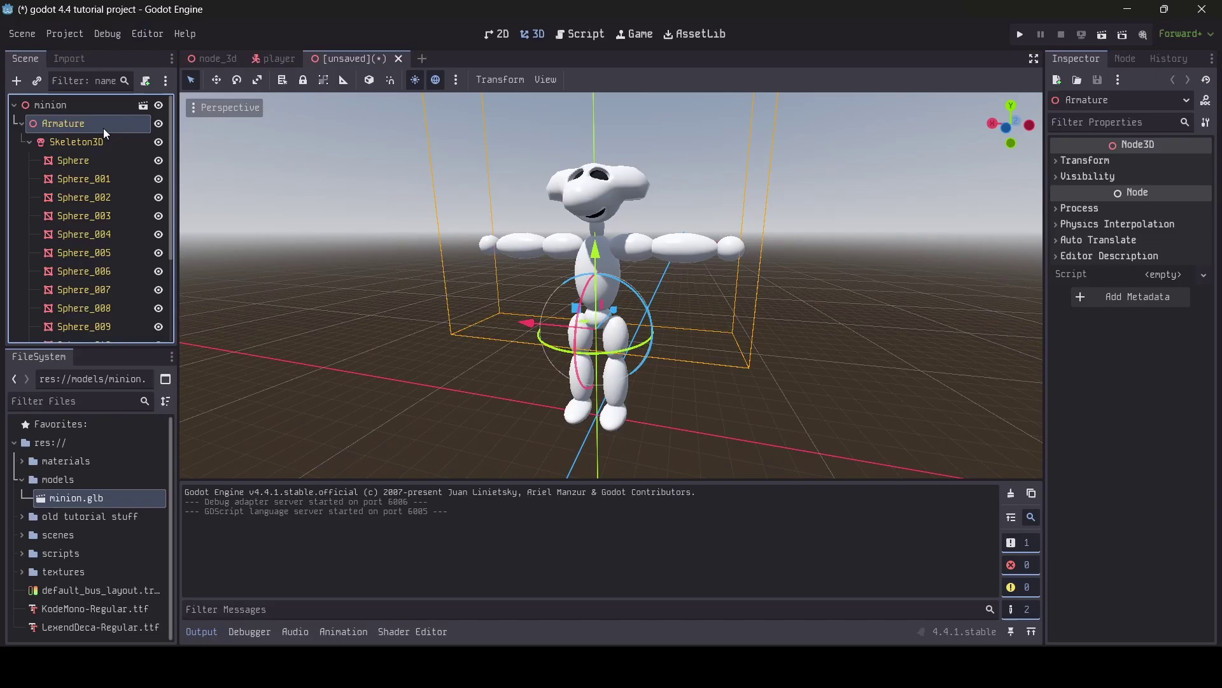
left_click(1124, 163)
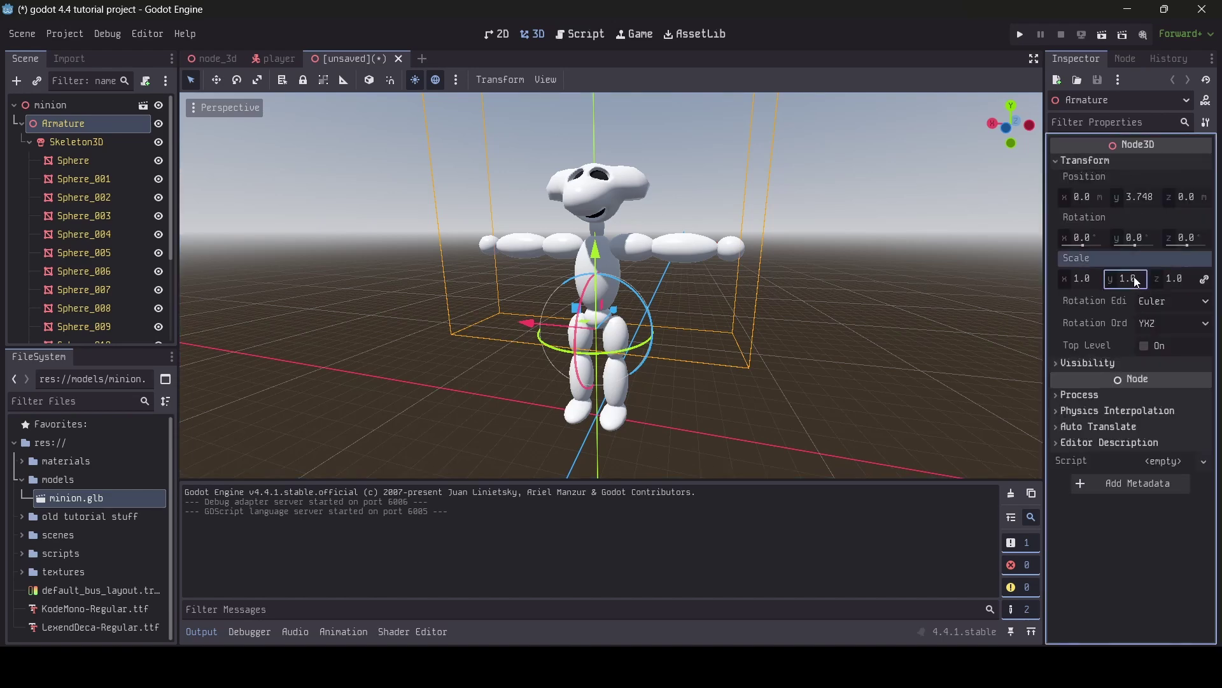
type("2")
key("Return")
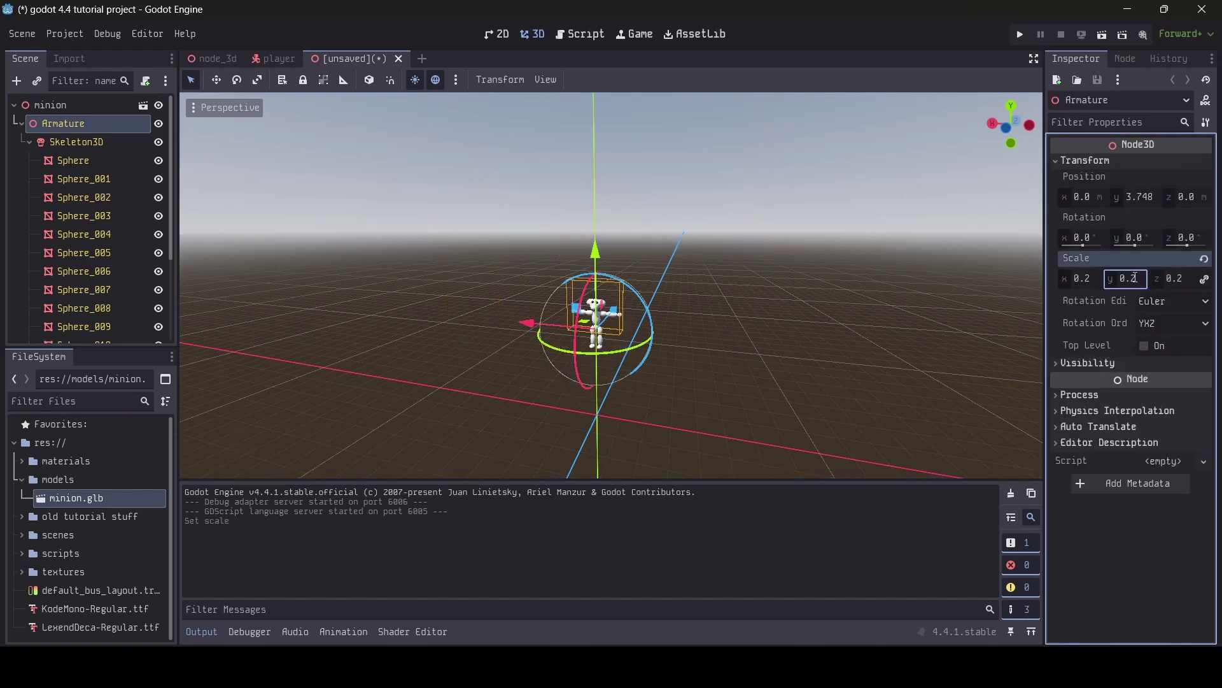
- Instantiate the minion scene under the level node of node_3d and scale the instance to 0.2
left_click(36, 84)
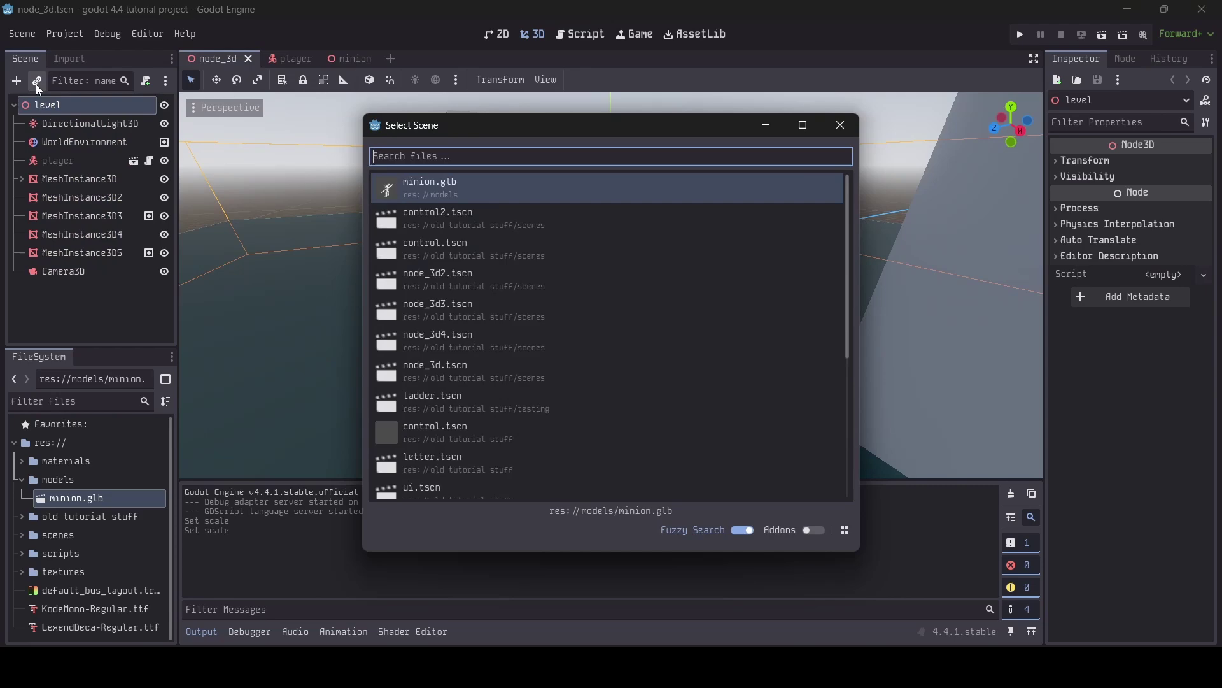
type("minion")
left_click(484, 226)
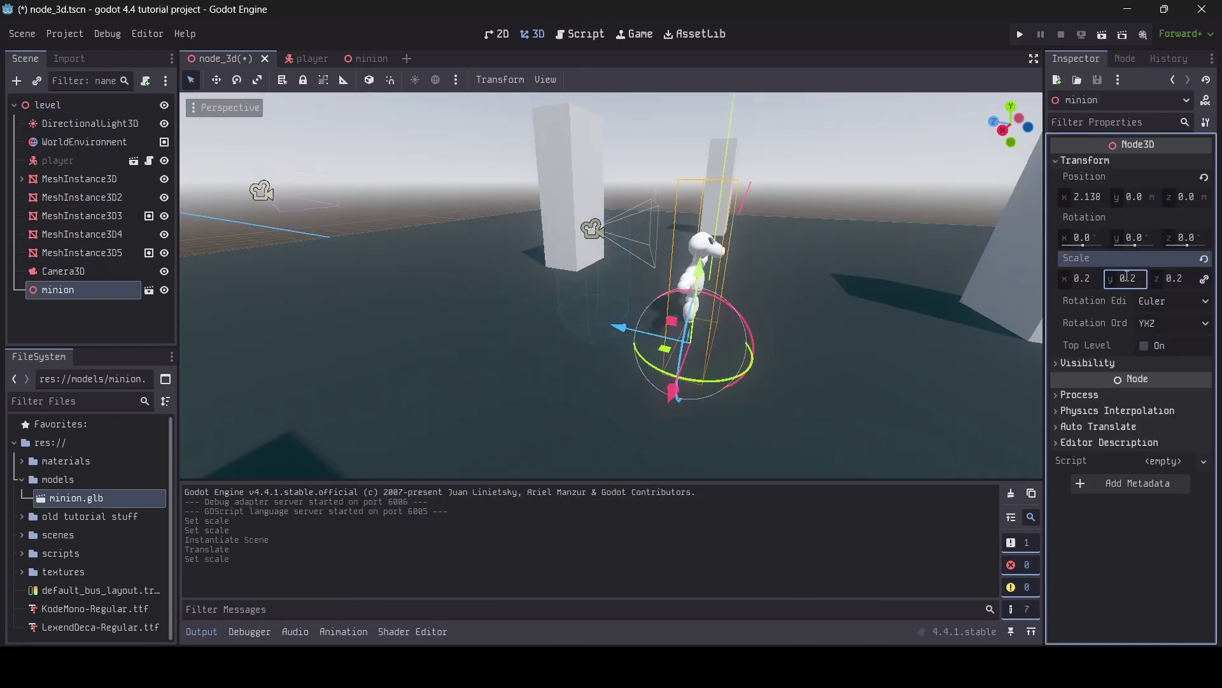
- Raise the minion instance in the level to a Y position of about 0.51 m
left_click(701, 239)
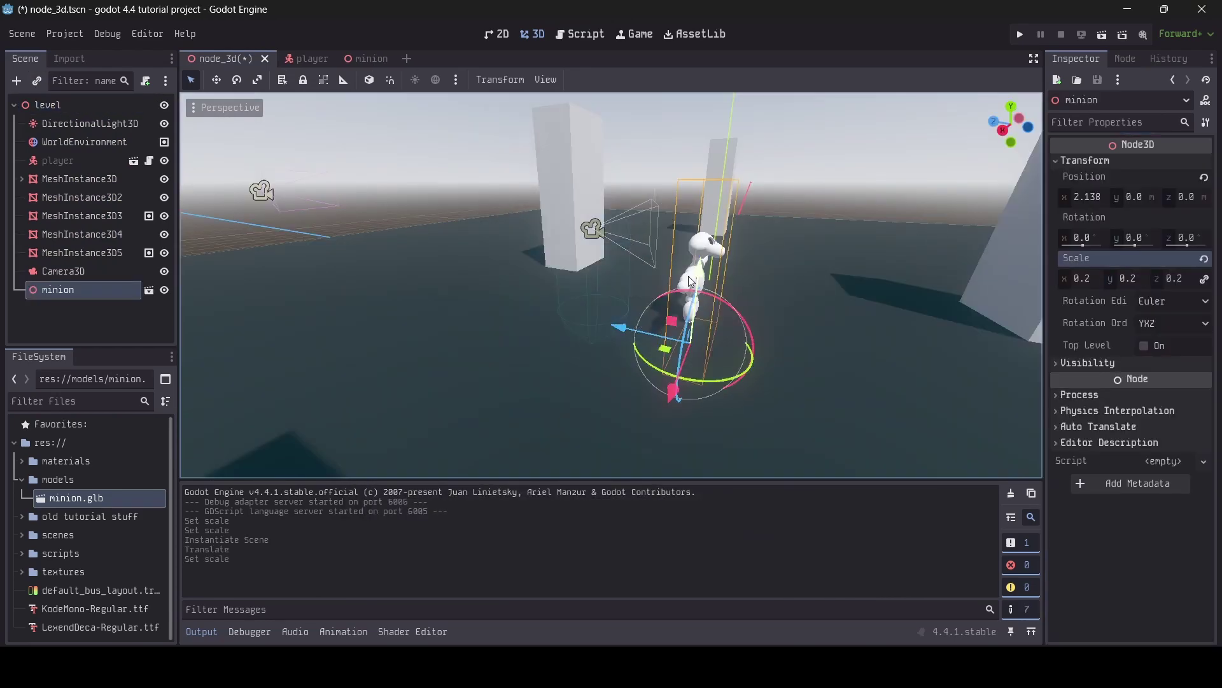
left_click_drag(688, 277, 689, 245)
key("f")
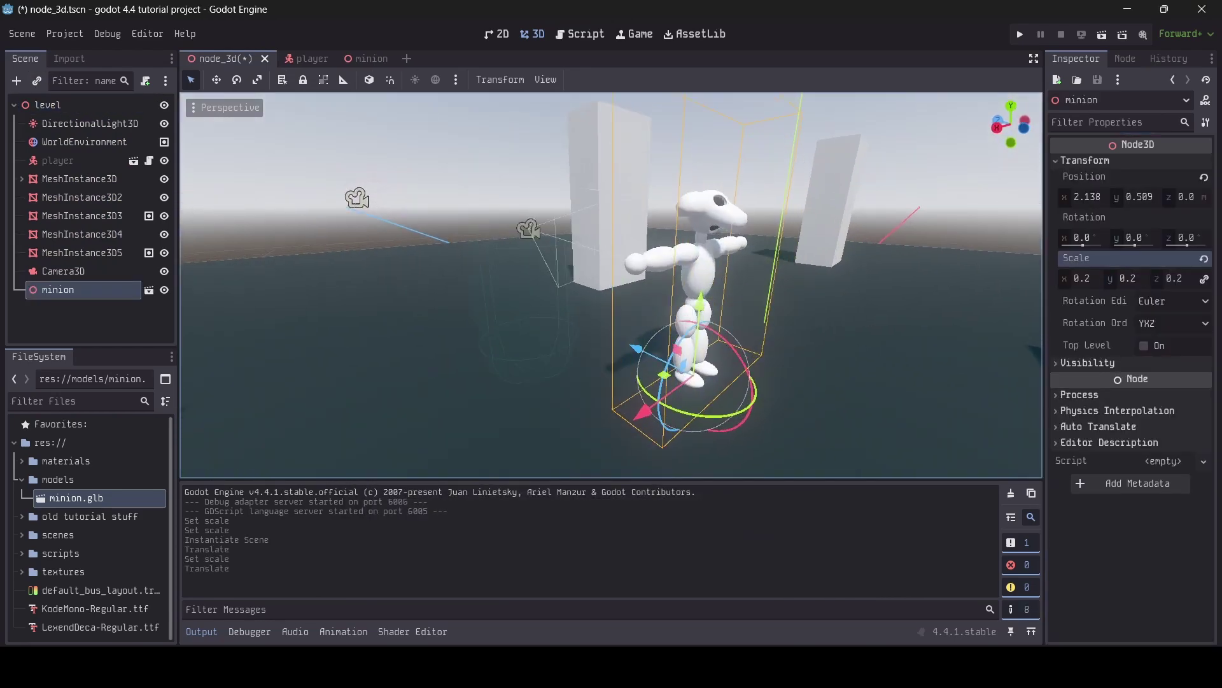
key("w")
mouse_move(689, 244)
right_mouse_down()
mouse_move(707, 244)
mouse_move(694, 236)
mouse_move(689, 255)
right_mouse_up()
key("s")
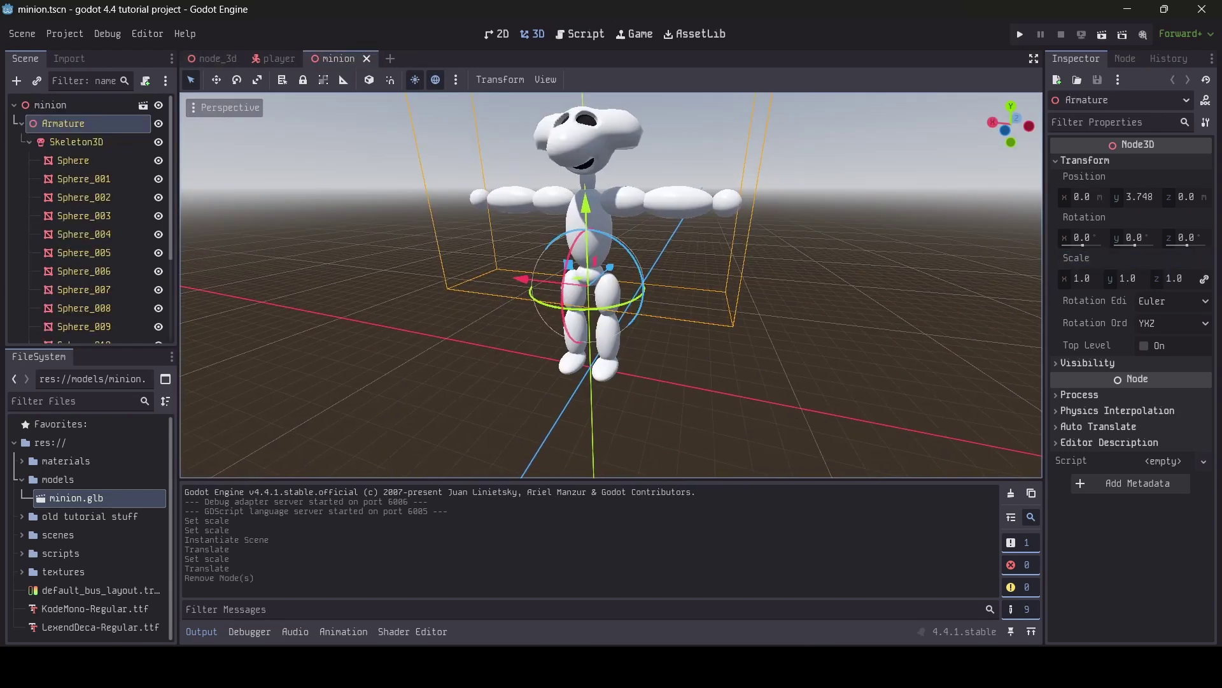
- In the minion scene, set the Armature node's scale to 0.2 on all axes
left_click(1135, 280)
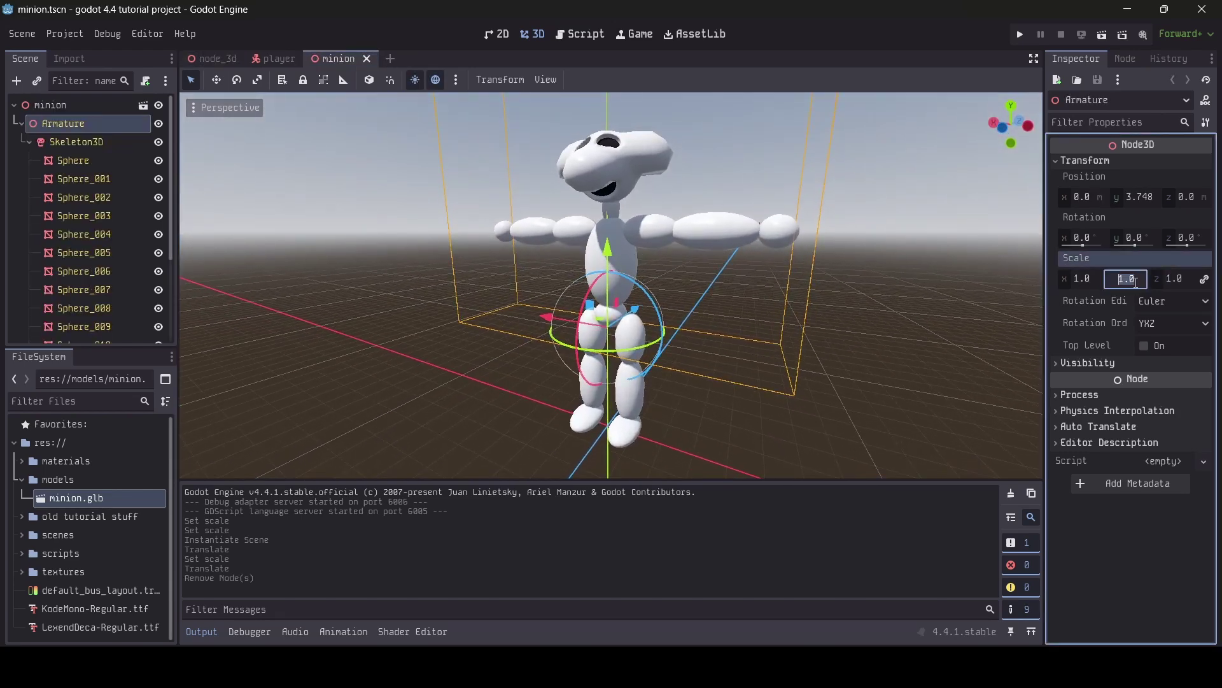
type("0.2")
key("Return")
mouse_move(828, 287)
right_mouse_down()
mouse_move(827, 334)
mouse_move(822, 270)
right_mouse_up()
key("w")
key("s")
- Lower the Armature to a Y position of about 0.75 m so the minion's feet rest on the ground plane
left_click_drag(600, 202, 599, 318)
middle_click_drag(599, 318, 599, 356)
key("w")
right_click_drag(621, 262, 621, 217)
left_click_drag(613, 192, 614, 210)
middle_click_drag(613, 210, 615, 261)
mouse_move(615, 261)
right_mouse_down()
mouse_move(644, 283)
mouse_move(598, 257)
right_mouse_up()
key("s")
scroll(714, 349, "up", 1)
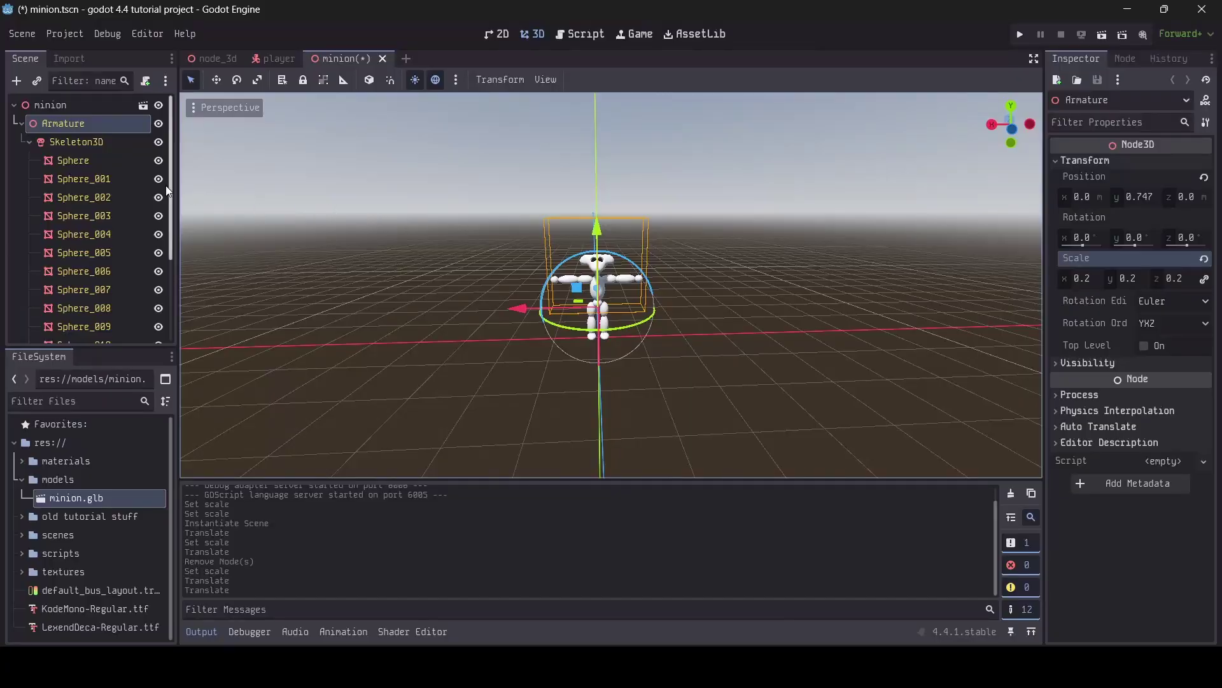
- Create a physical skeleton from the minion's Skeleton3D node
left_click(128, 142)
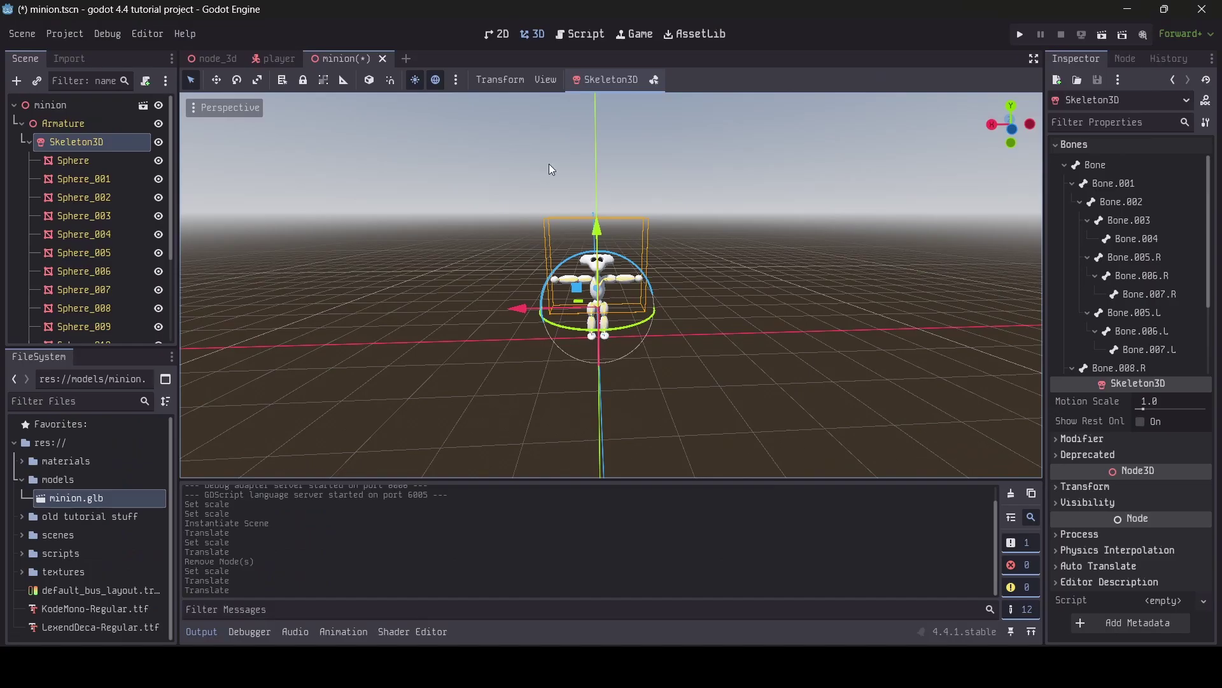
left_click(622, 77)
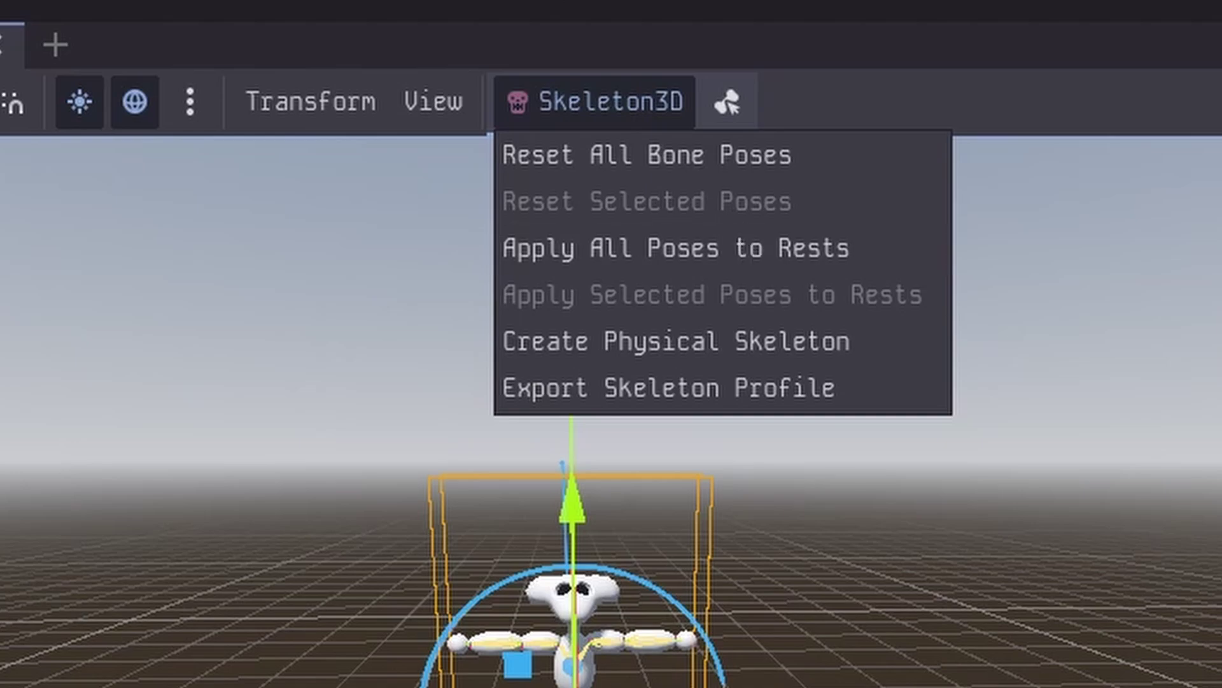
key("Escape")
key("w")
right_click_drag(1187, 675, 1211, 675)
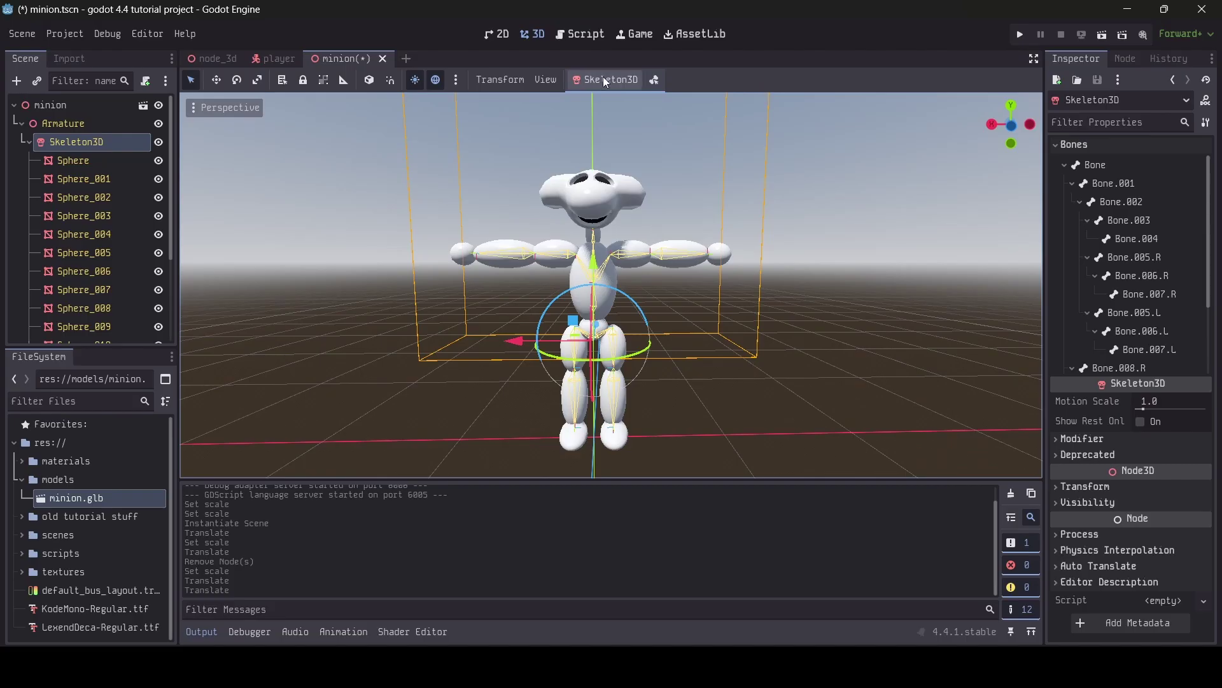
left_click(605, 80)
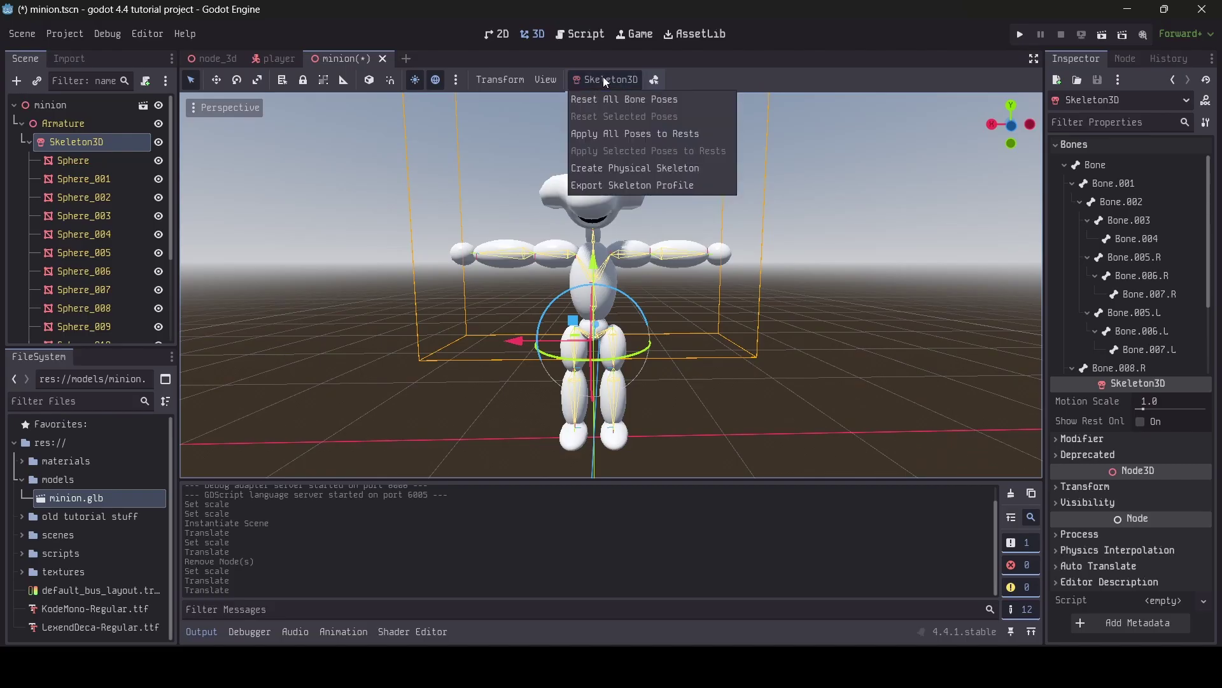
left_click(633, 167)
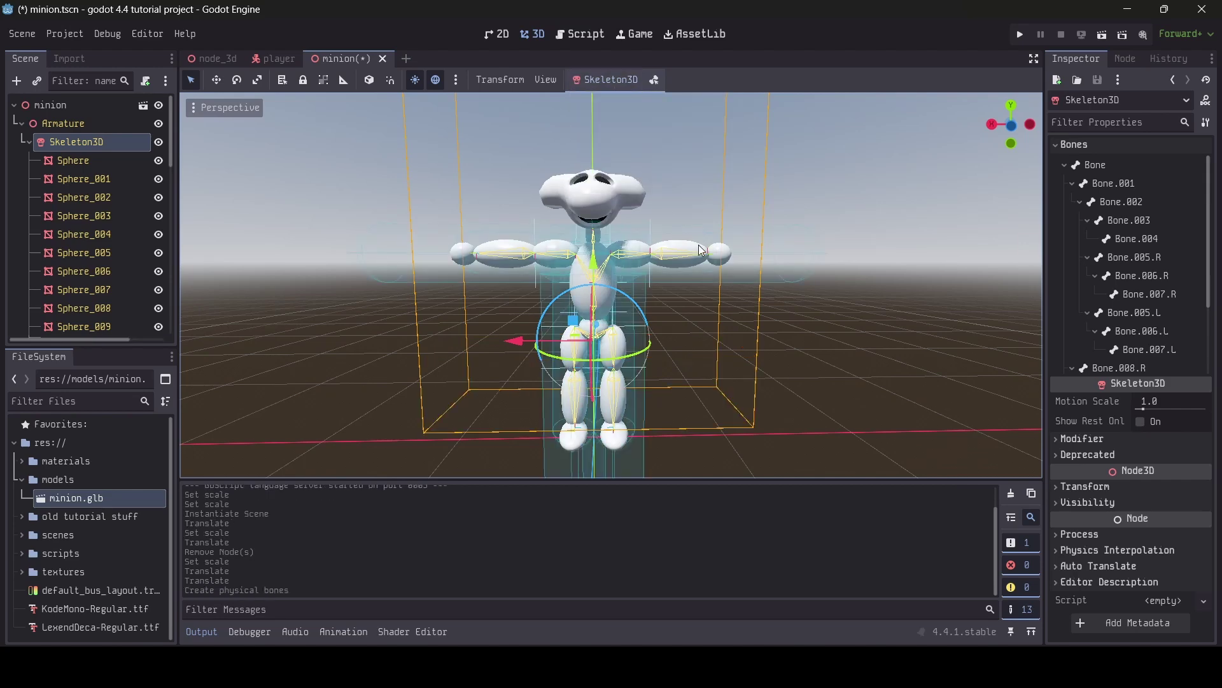
- Examine the generated physical bone nodes and how their capsule collision shapes fit around the minion's body and limbs
key("f")
scroll(605, 305, "down", 5)
mouse_move(605, 305)
middle_mouse_down()
mouse_move(643, 300)
mouse_move(586, 293)
middle_mouse_up()
scroll(593, 312, "up", 3)
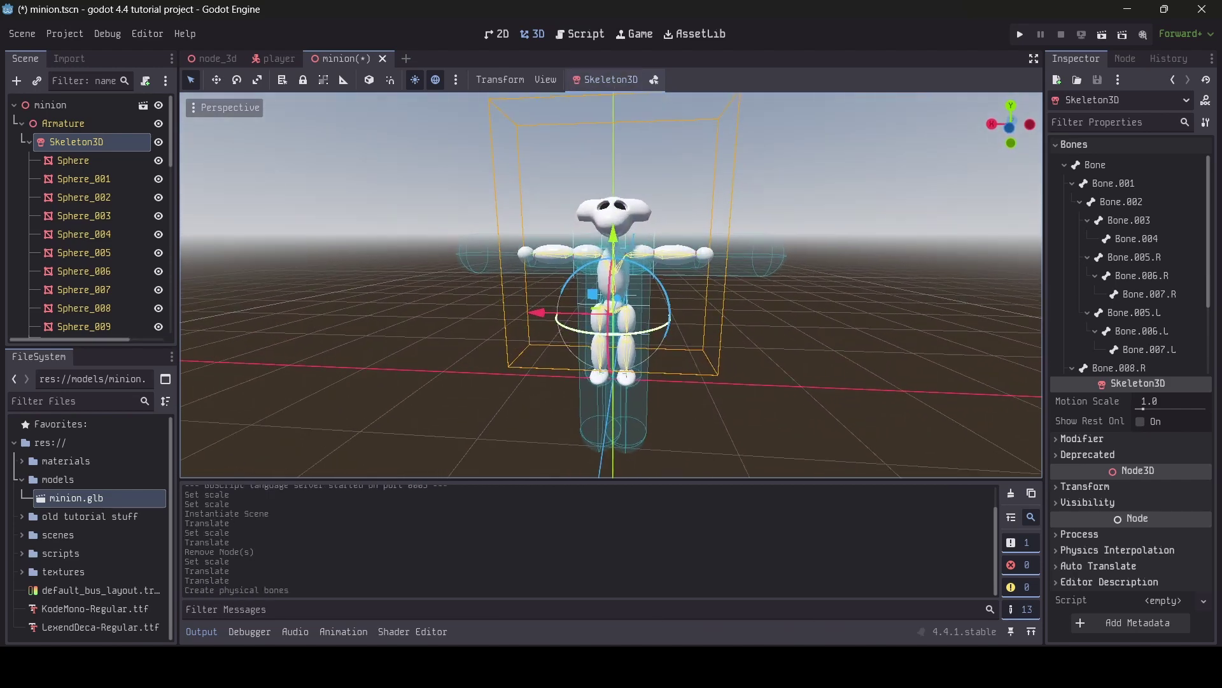
scroll(82, 147, "down", 8)
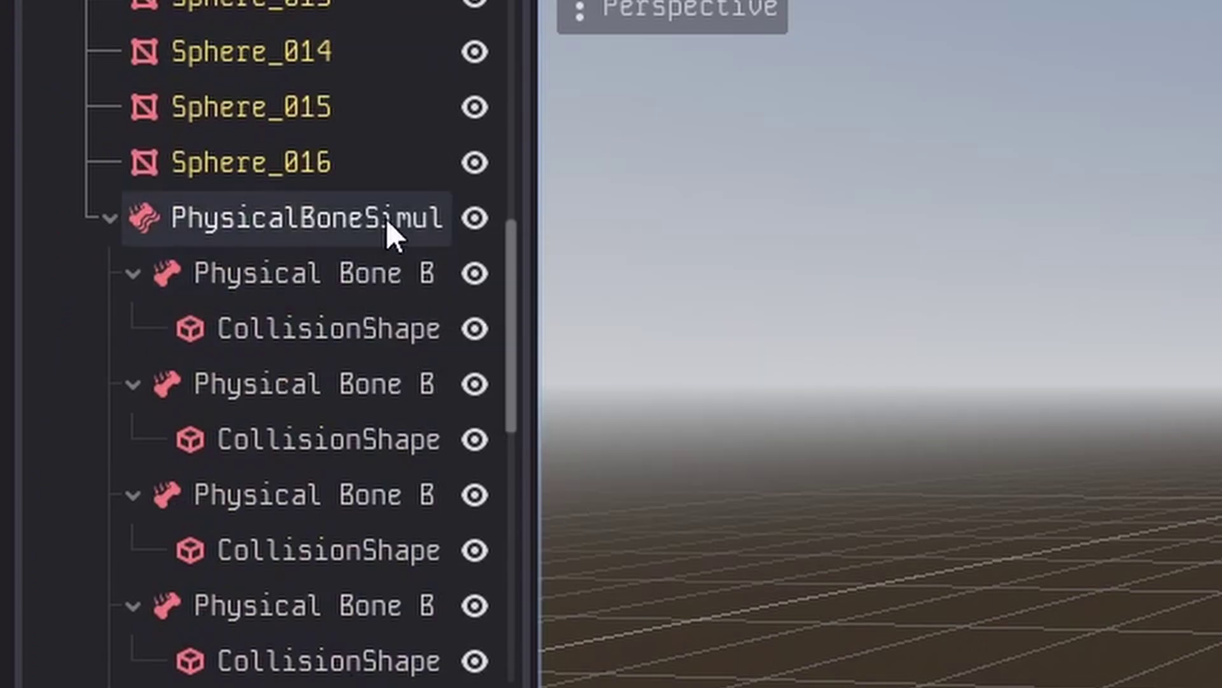
scroll(390, 229, "down", 3)
scroll(129, 246, "down", 1)
scroll(129, 246, "up", 5)
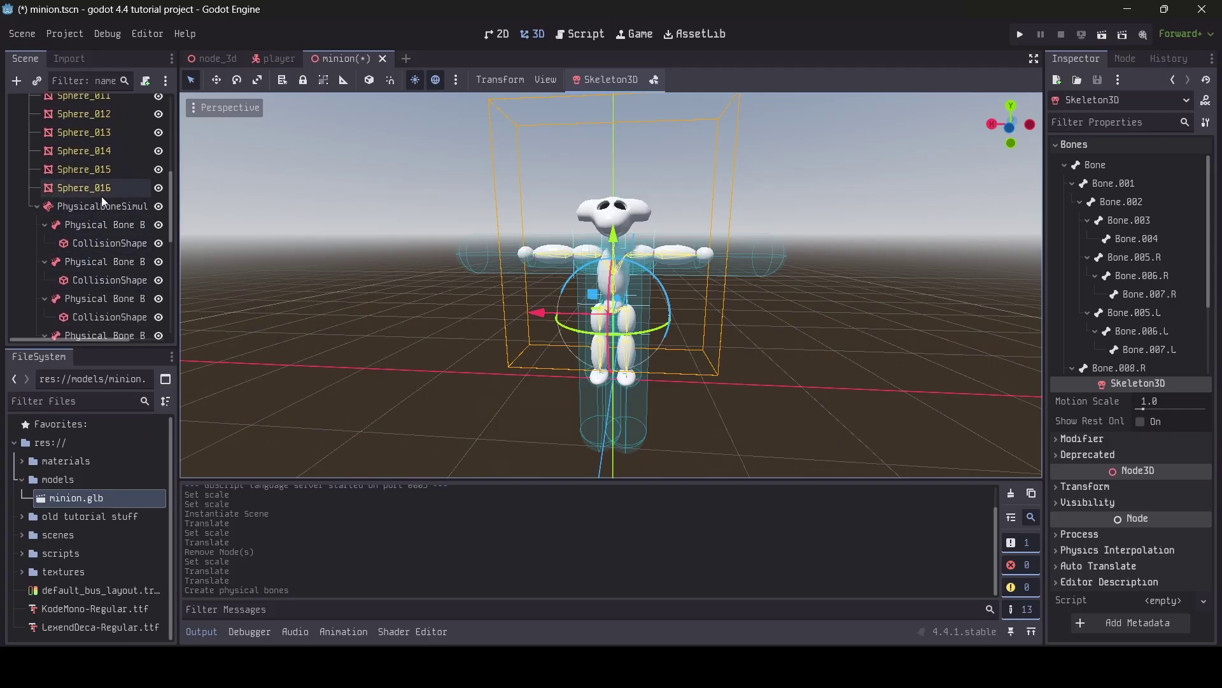
right_click_drag(340, 232, 305, 260)
key("w")
key("a")
key("s")
key("d")
left_click(557, 246)
mouse_move(558, 246)
right_mouse_down()
mouse_move(529, 241)
mouse_move(598, 233)
mouse_move(544, 228)
right_mouse_up()
key("s")
key("a")
key("d")
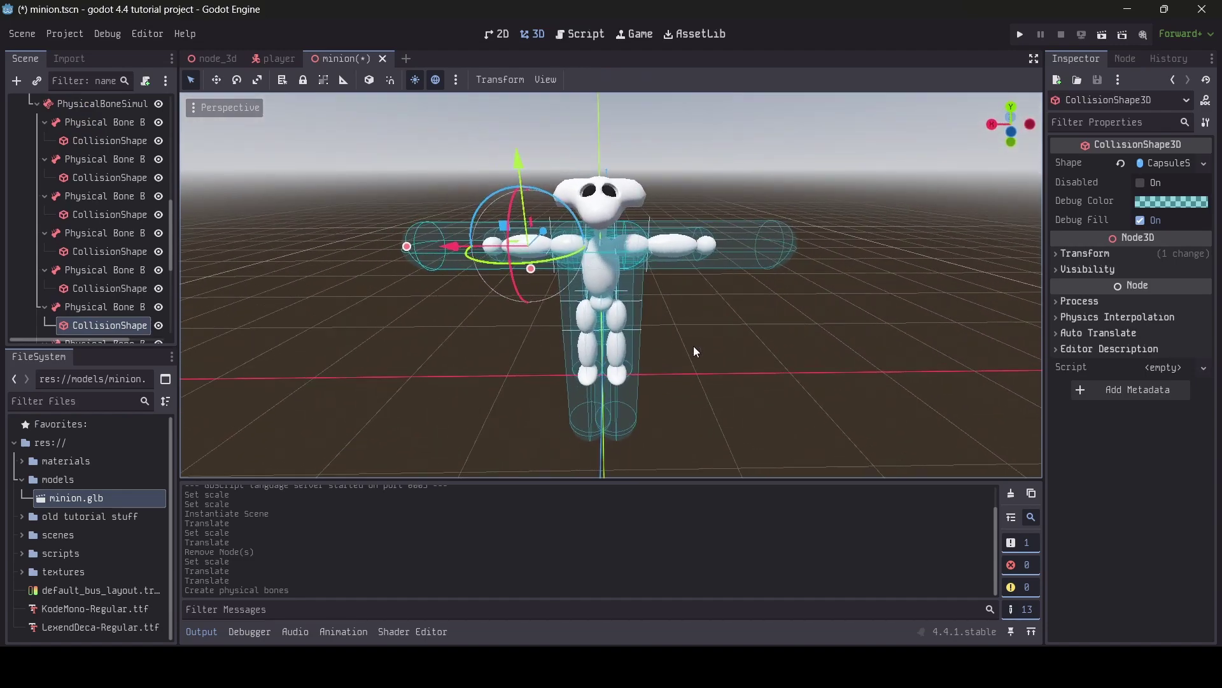
- Shorten the capsule collision shape of the first physical bone, at the hips, to a height of about 0.23
scroll(147, 193, "up", 3)
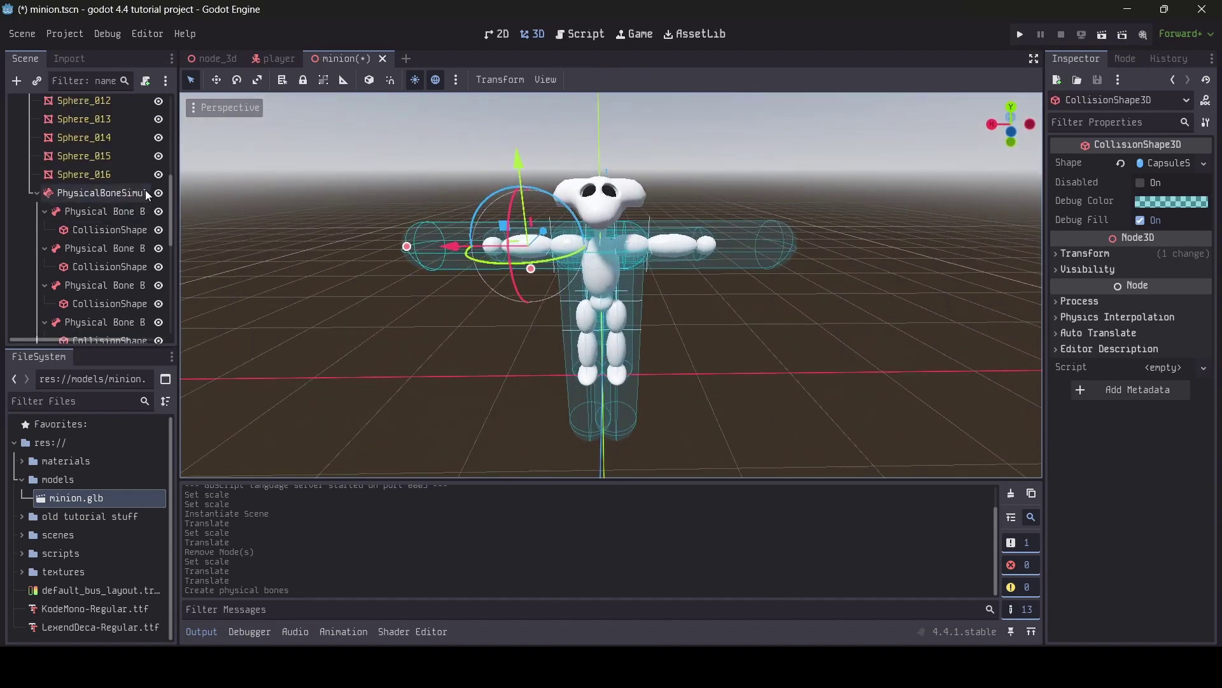
left_click(127, 228)
key("f")
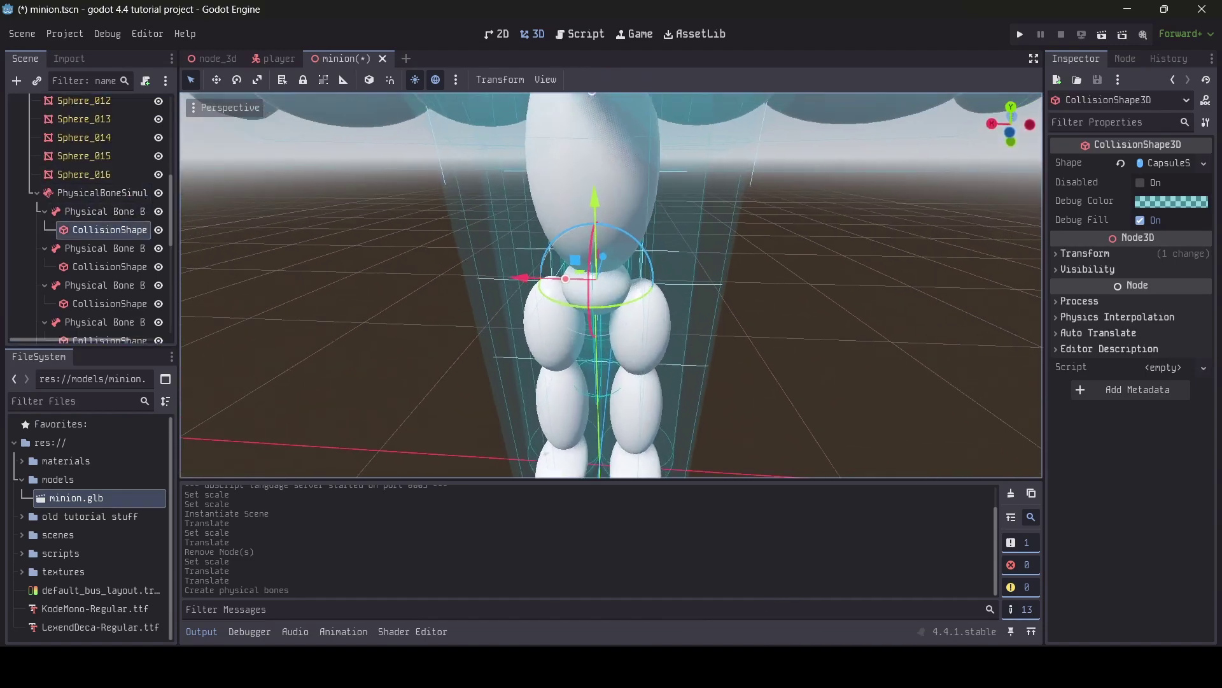
scroll(648, 262, "down", 3)
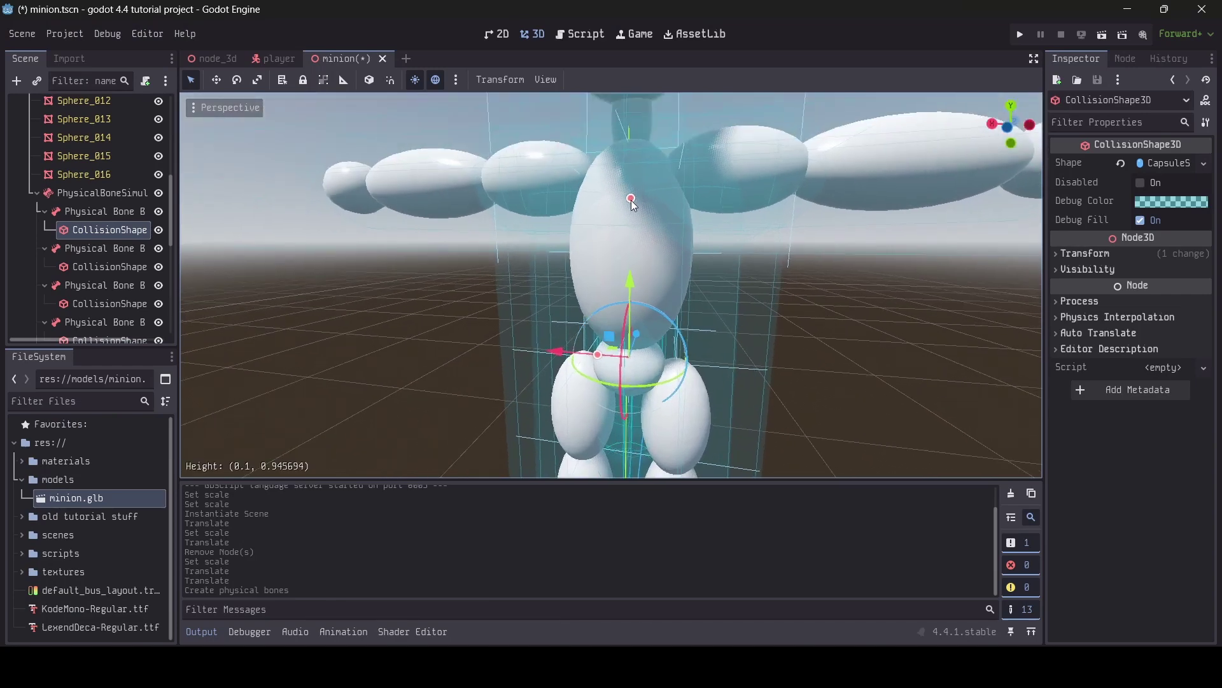
left_click_drag(638, 323, 637, 325)
mouse_move(637, 325)
middle_mouse_down()
mouse_move(634, 343)
mouse_move(629, 305)
middle_mouse_up()
scroll(630, 281, "up", 5)
scroll(627, 223, "down", 4)
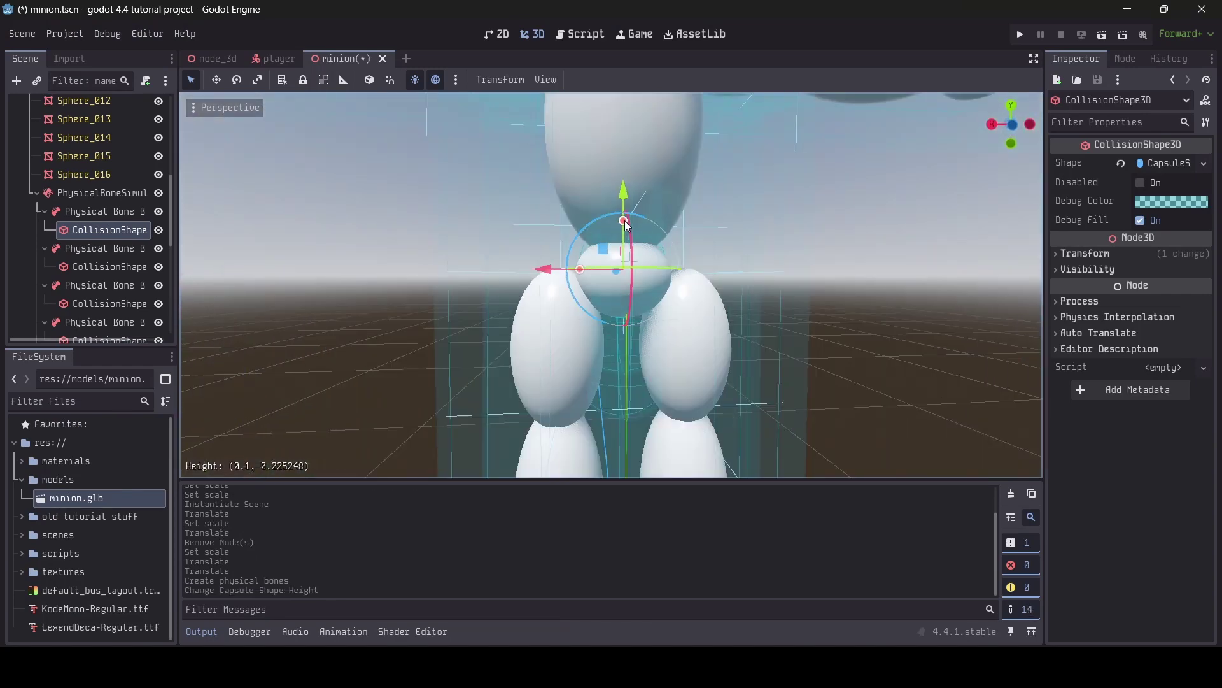
- Fine-tune the hip collision capsule to a radius of about 0.11 and a height of about 0.22
scroll(624, 224, "down", 6)
left_click(137, 266)
left_click(137, 231)
scroll(561, 309, "up", 8)
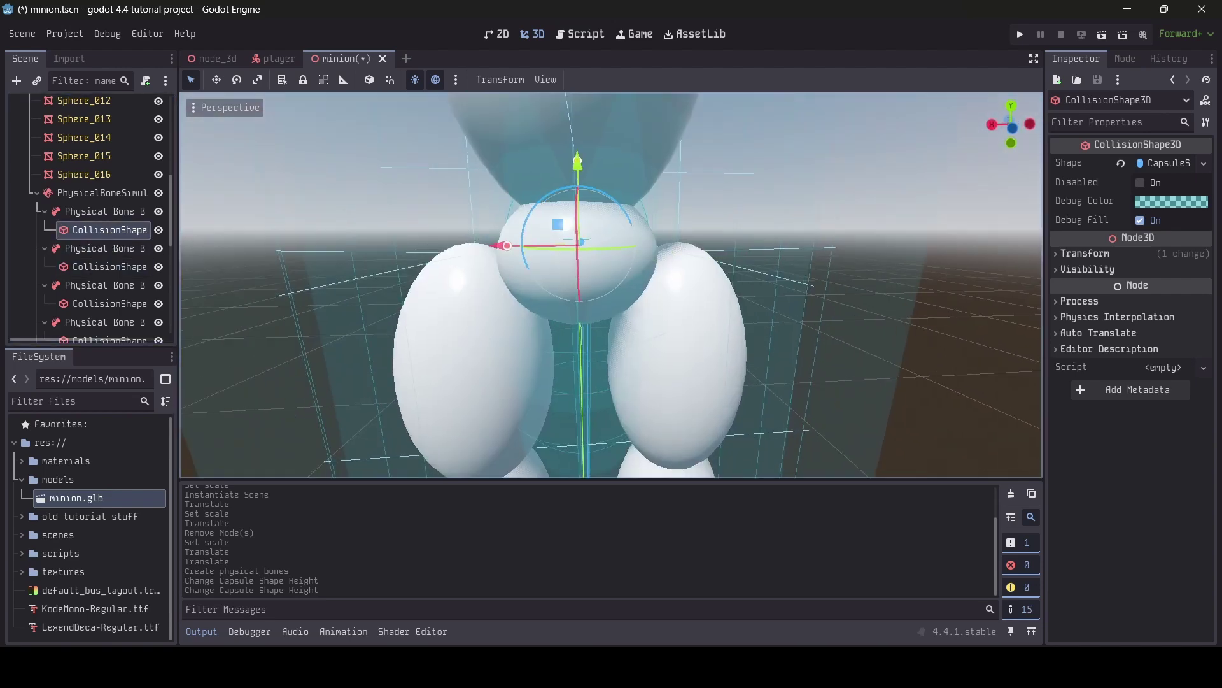
left_click_drag(495, 247, 493, 246)
left_click_drag(577, 161, 577, 164)
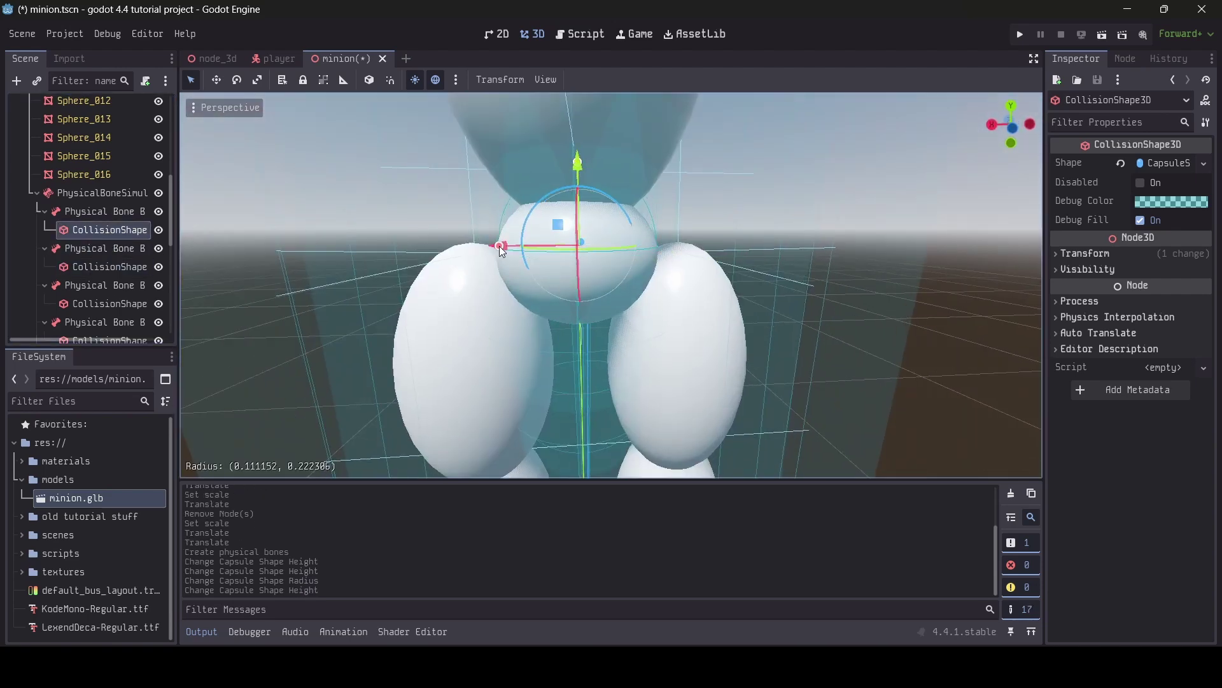
- Resize the second physical bone's collision capsule, at the torso, to a radius of about 0.15 and a height of about 0.37
scroll(494, 246, "down", 3)
left_click(131, 266)
scroll(583, 211, "down", 8)
middle_click_drag(597, 137, 589, 191, "shift")
left_click_drag(591, 283, 591, 289)
key("w")
right_click_drag(591, 289, 573, 307)
left_click_drag(566, 293, 558, 292)
right_click_drag(542, 294, 542, 294)
key("s")
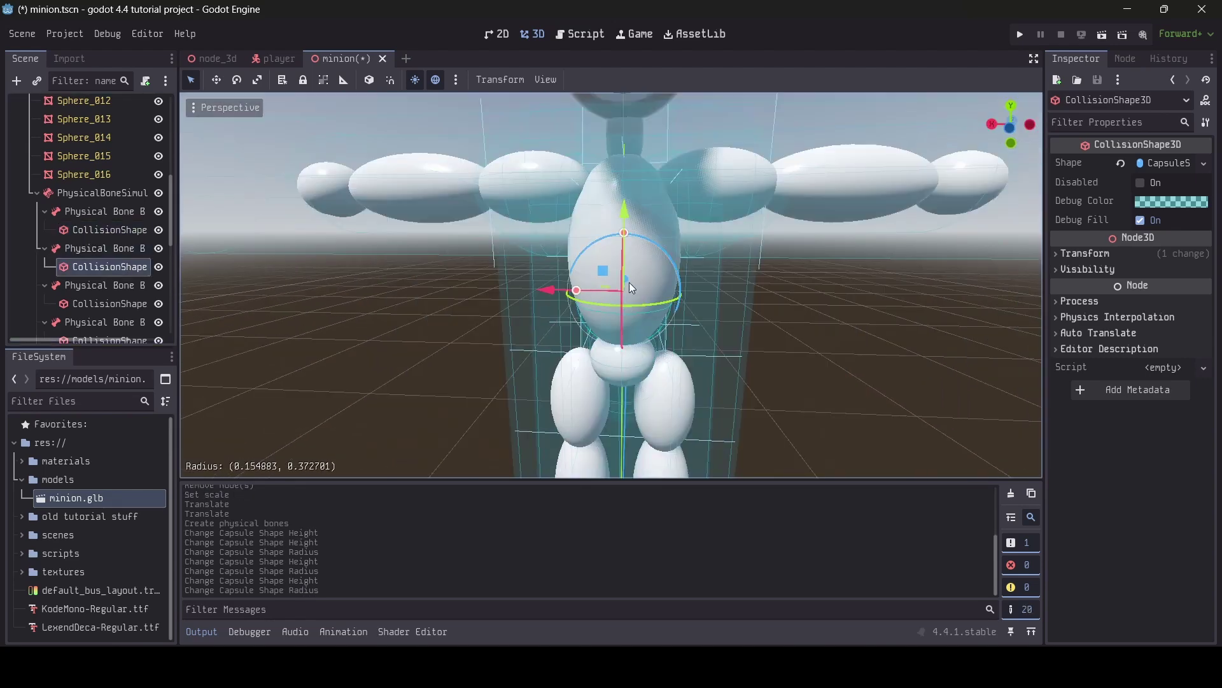
- Resize the third physical bone's collision capsule, at the upper torso, to a radius of about 0.15 and a height of about 0.33
left_click(142, 305)
middle_click_drag(640, 96, 630, 194, "shift")
middle_click_drag(630, 194, 632, 167)
left_click_drag(585, 242, 586, 243)
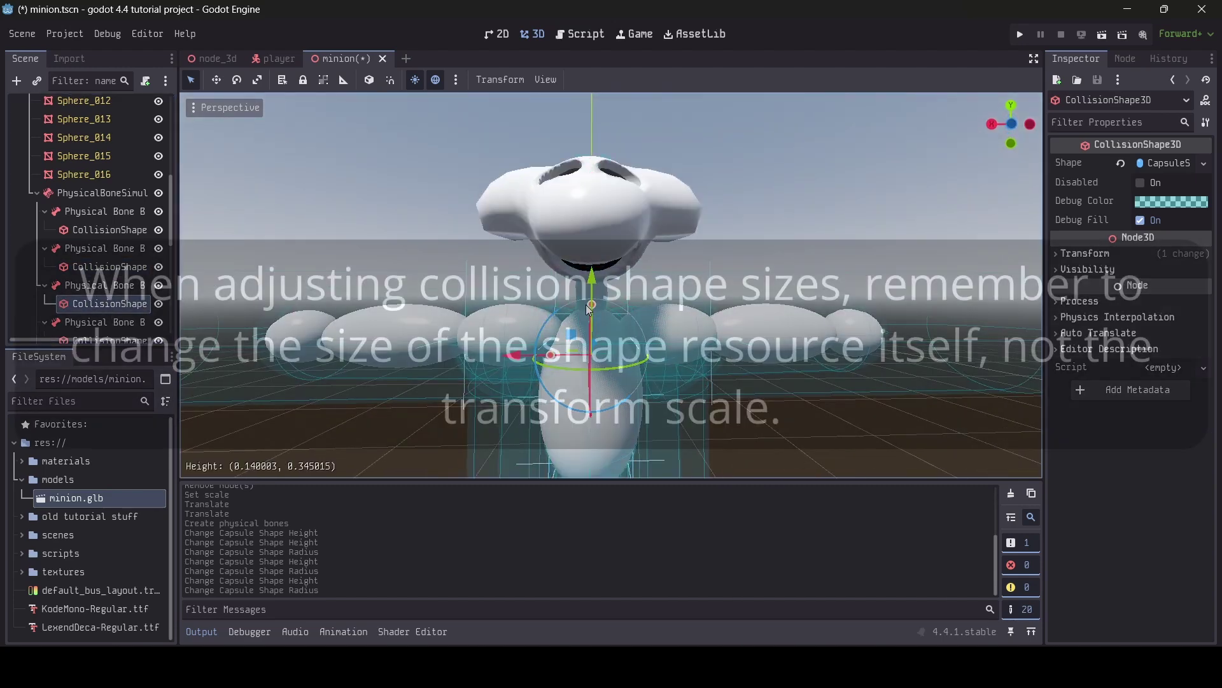
scroll(586, 243, "up", 4)
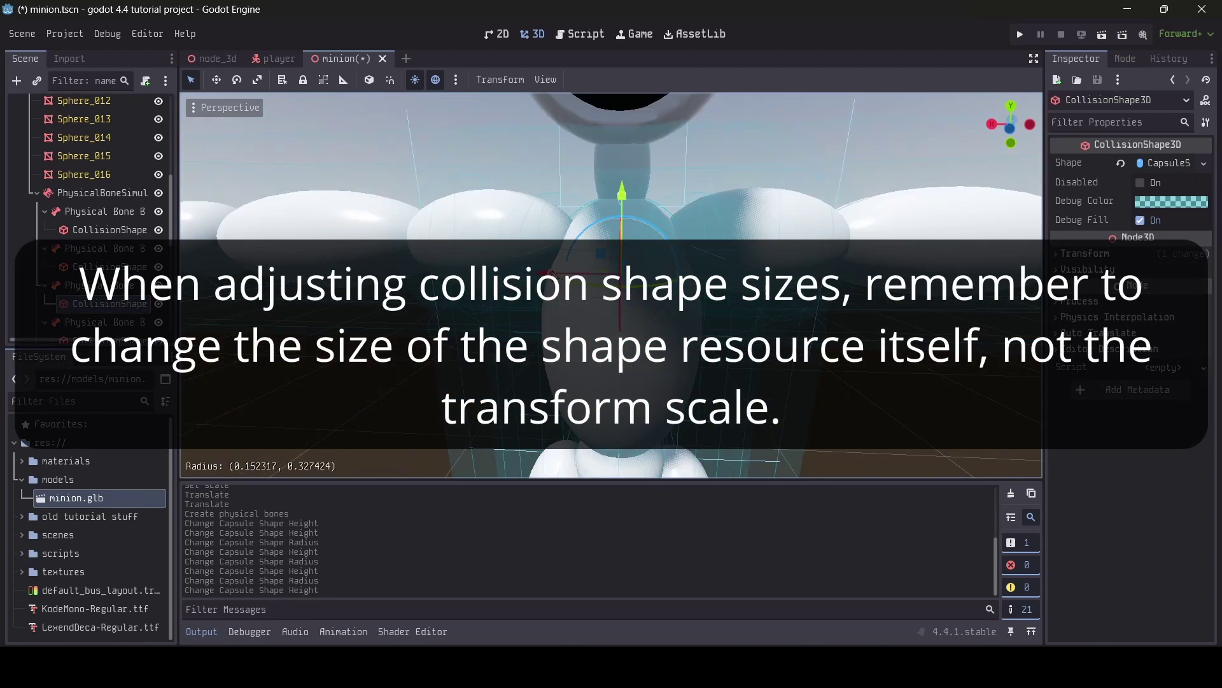
scroll(554, 275, "down", 5)
scroll(134, 235, "down", 3)
- Try to set the radius of the fourth physical bone's collision capsule, near the head, to about 0.12
left_click(130, 252)
middle_click_drag(573, 210, 344, 252, "shift")
scroll(574, 254, "up", 6)
middle_click_drag(497, 287, 608, 301)
left_click_drag(585, 285, 585, 287)
key("ctrl+z")
- Move the fourth physical bone upward so it sits at the minion's head
scroll(586, 286, "down", 6)
middle_click_drag(585, 287, 529, 286)
scroll(637, 283, "up", 8)
middle_click_drag(738, 283, 620, 280)
scroll(620, 280, "down", 3)
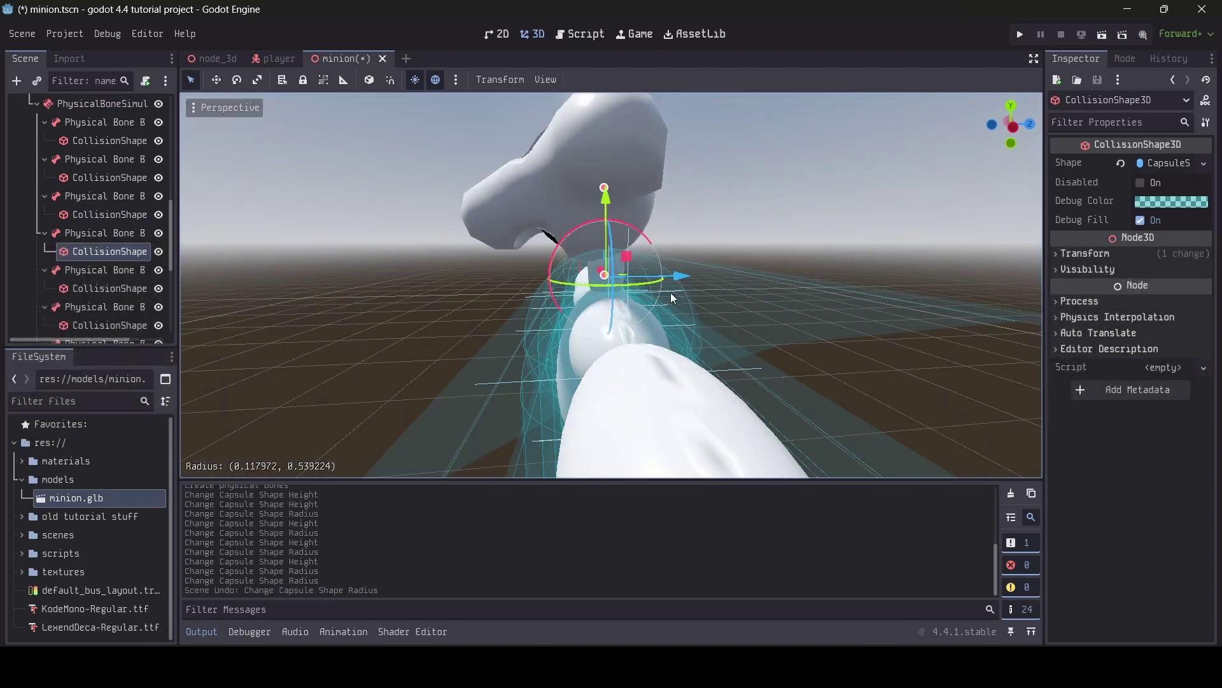
left_click(92, 230)
middle_click_drag(528, 210, 560, 207)
left_click_drag(564, 183, 557, 120)
- Replace the head bone's capsule collision shape with a new SphereShape3D
left_click(105, 251)
middle_click_drag(522, 254, 569, 277)
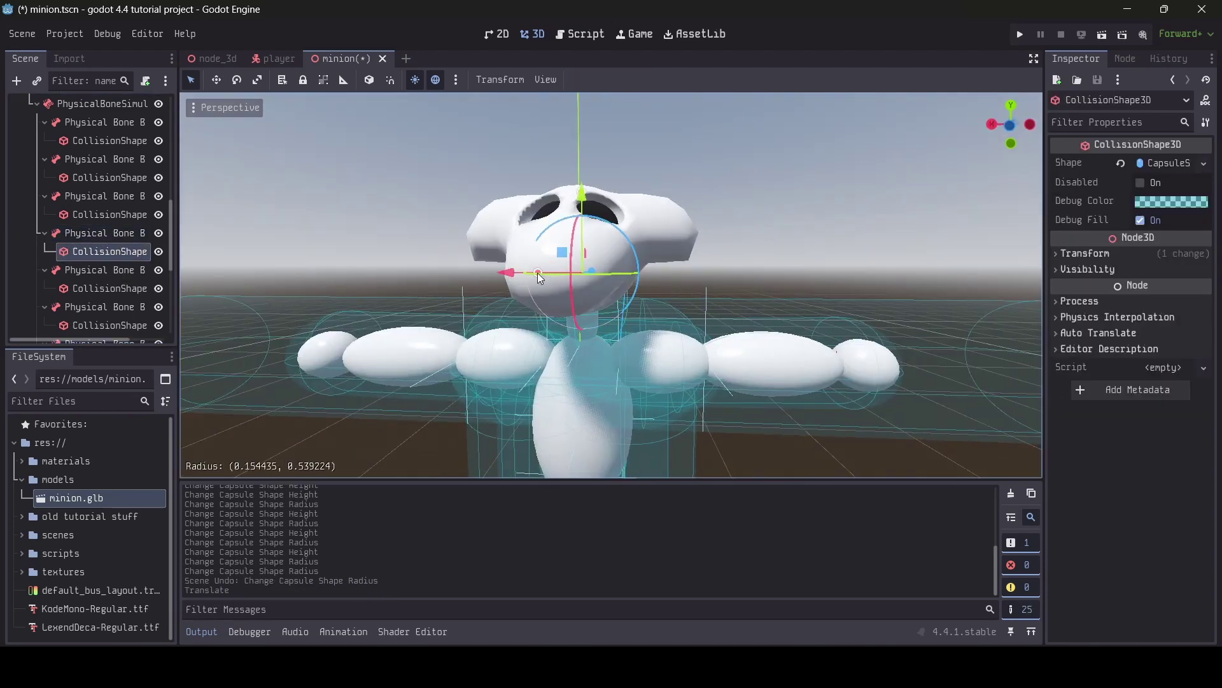
left_click_drag(535, 273, 532, 272)
left_click(1121, 163)
left_click(1164, 163)
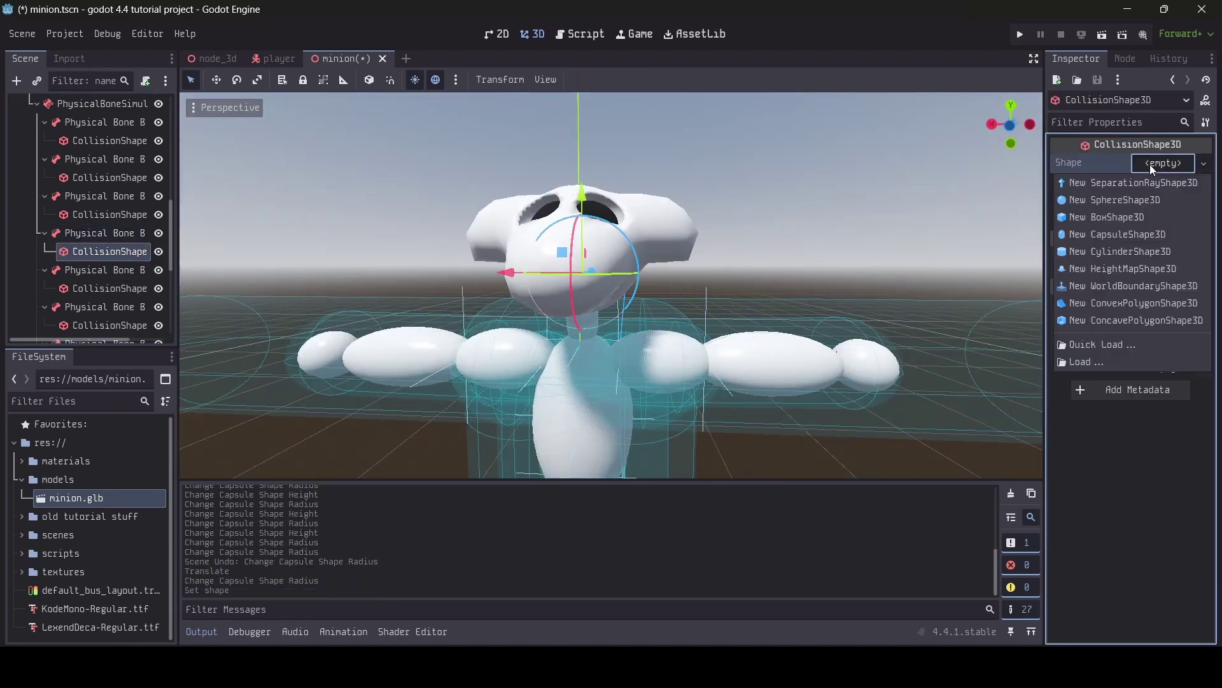
left_click(1112, 203)
- Enlarge the head's collision sphere to a radius of about 0.21 to fit the head mesh
scroll(541, 244, "down", 2)
middle_click_drag(541, 244, 567, 247)
left_click_drag(617, 246, 616, 247)
middle_click_drag(617, 247, 459, 252)
scroll(548, 249, "up", 3)
middle_click_drag(573, 255, 751, 258)
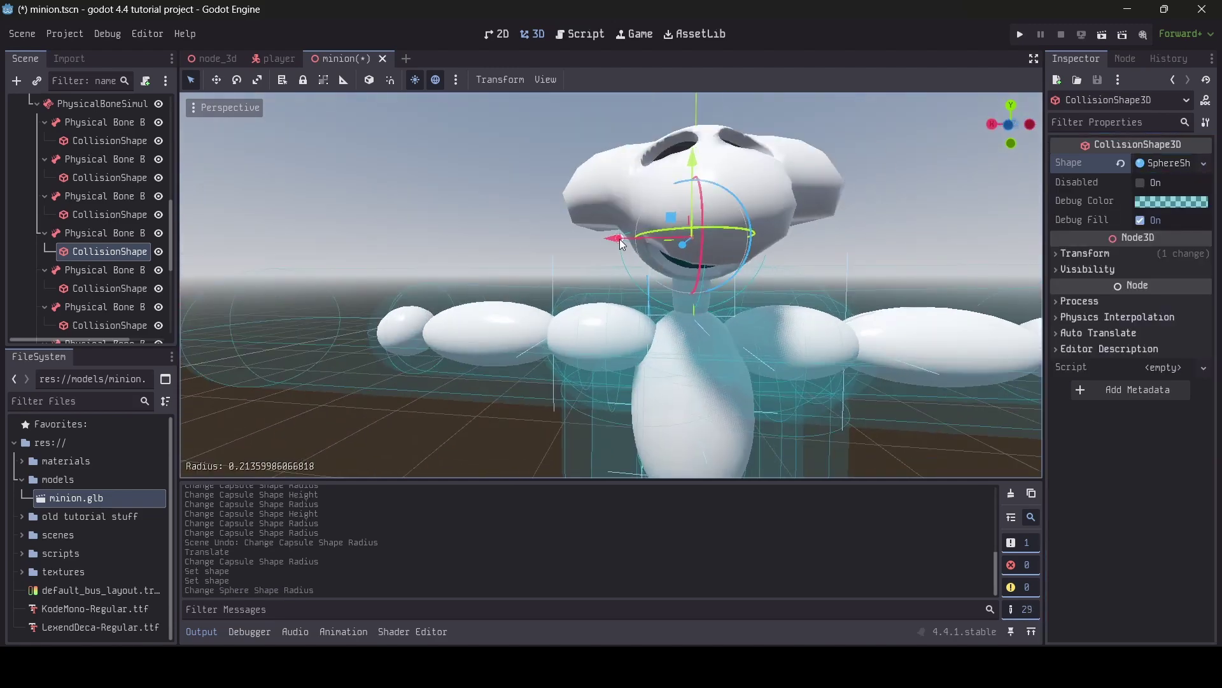
left_click_drag(620, 240, 618, 240)
- Adjust the height and radius of the fifth physical bone's collision capsule to fit the upper arm
scroll(618, 242, "down", 5)
mouse_move(619, 242)
middle_mouse_down()
mouse_move(566, 245)
mouse_move(612, 255)
middle_mouse_up()
left_click(570, 290)
scroll(570, 291, "up", 5)
left_click_drag(519, 286, 556, 292)
left_click_drag(608, 329, 604, 318)
- Resize the sixth physical bone's collision capsule, at the forearm, to a radius of about 0.10 and a height of about 0.45
double_click(65, 325)
left_click_drag(200, 286, 467, 292)
left_click_drag(550, 352, 549, 320)
key("w")
key("a")
right_click_drag(548, 320, 550, 321)
left_click_drag(558, 281, 573, 283)
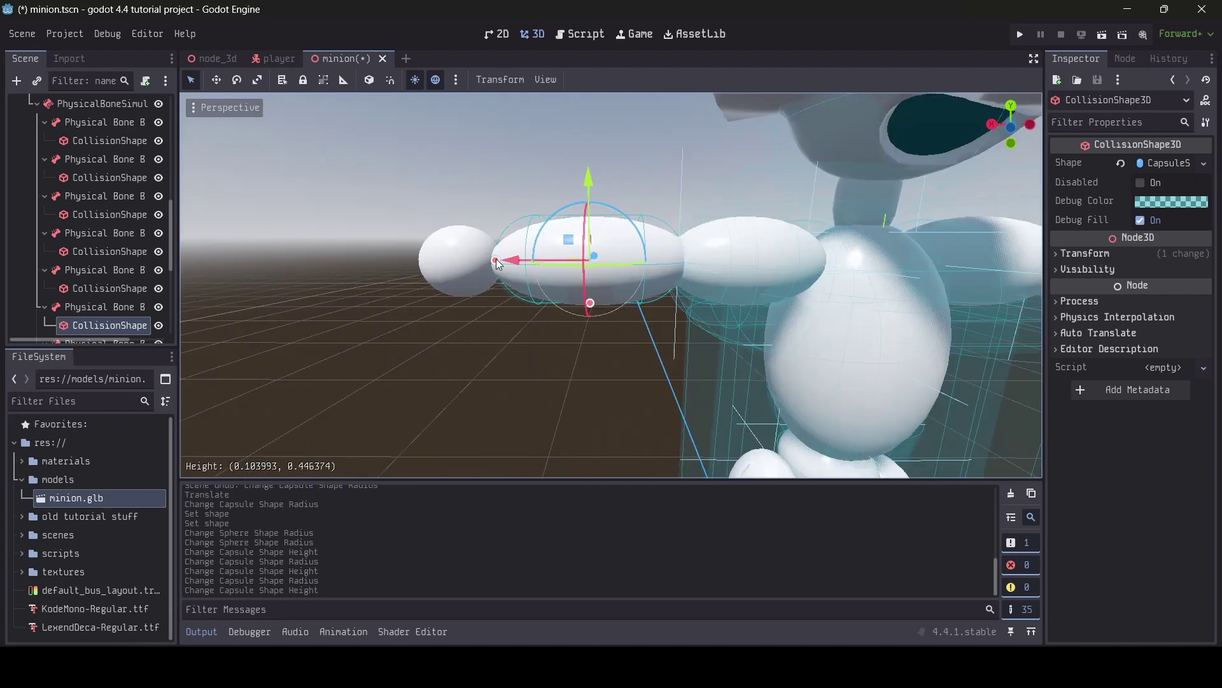
left_click_drag(501, 264, 500, 264)
- Resize the collision capsules of the following limb bones to fit the minion's arm and leg meshes
key("s")
right_click_drag(500, 264, 554, 281)
scroll(59, 251, "down", 3)
double_click(63, 273)
key("w")
key("w")
right_click_drag(609, 330, 609, 330)
key("s")
left_click_drag(823, 265, 657, 265)
right_click_drag(657, 265, 657, 265)
key("w")
left_click_drag(607, 207, 610, 229)
right_click_drag(610, 230, 610, 229)
key("s")
scroll(429, 251, "up", 5)
left_click(85, 310)
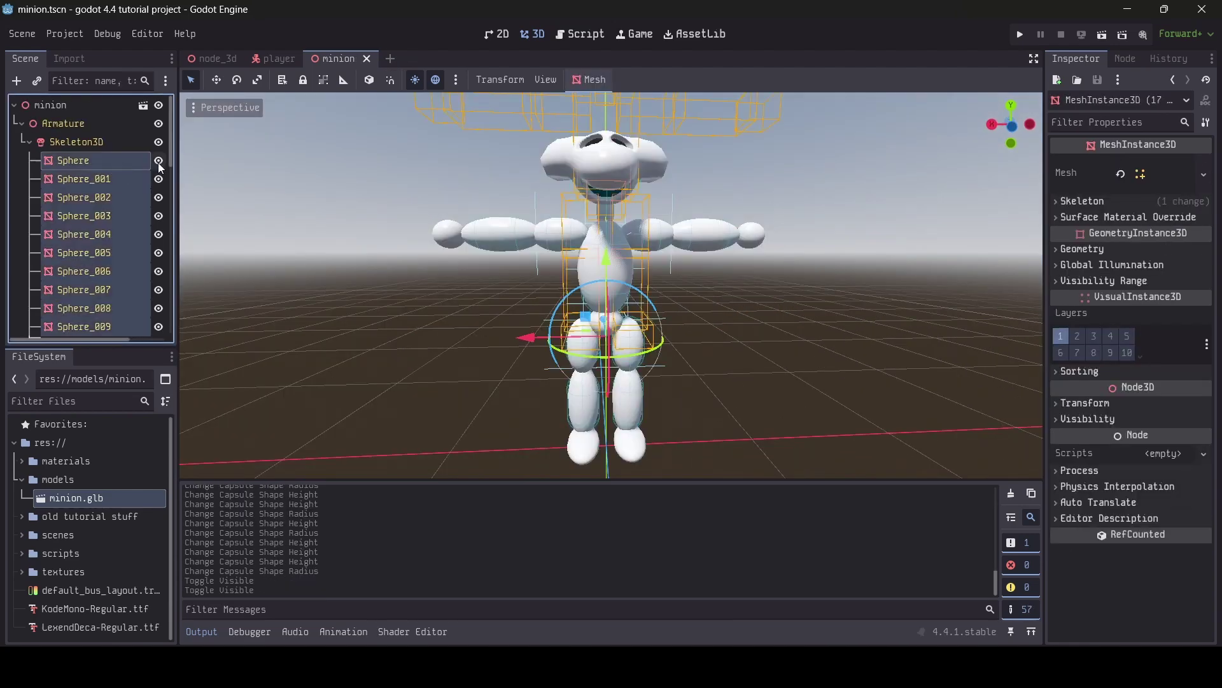
- Hide all the sphere meshes under Skeleton3D and inspect the exposed collision shapes
left_click(159, 163)
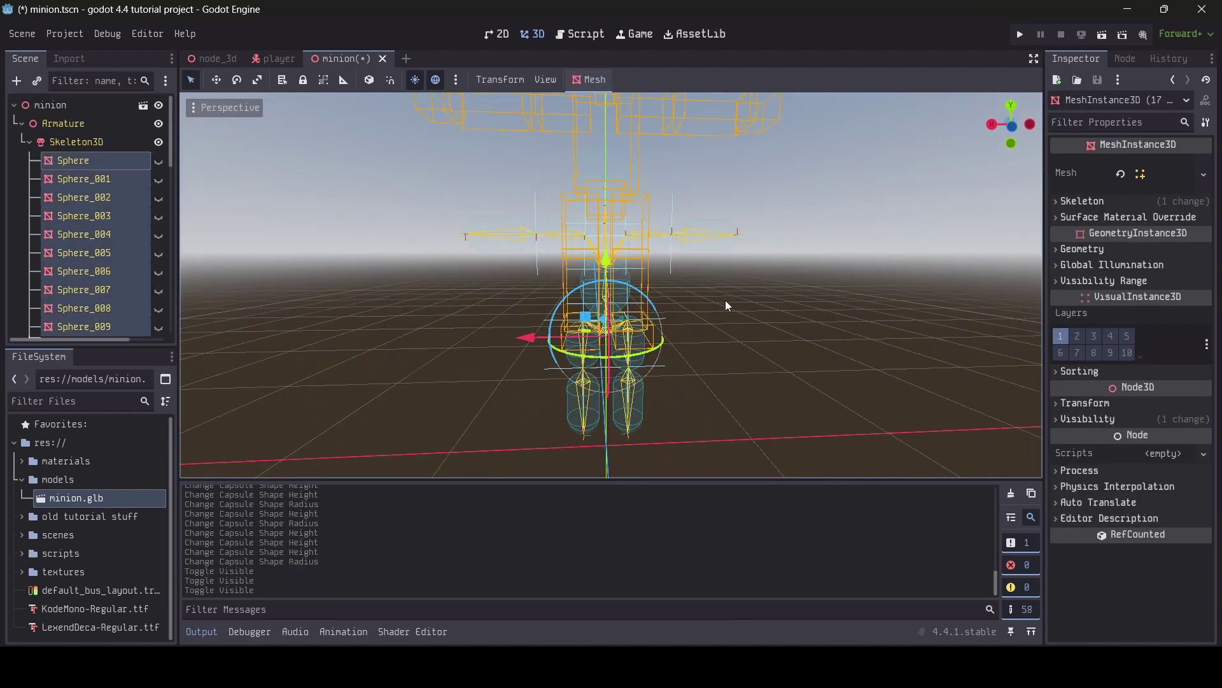
left_click(724, 300)
key("w")
key("e")
mouse_move(725, 300)
right_mouse_down()
mouse_move(725, 343)
mouse_move(724, 305)
mouse_move(757, 363)
mouse_move(722, 303)
right_mouse_up()
key("s")
key("w")
key("s")
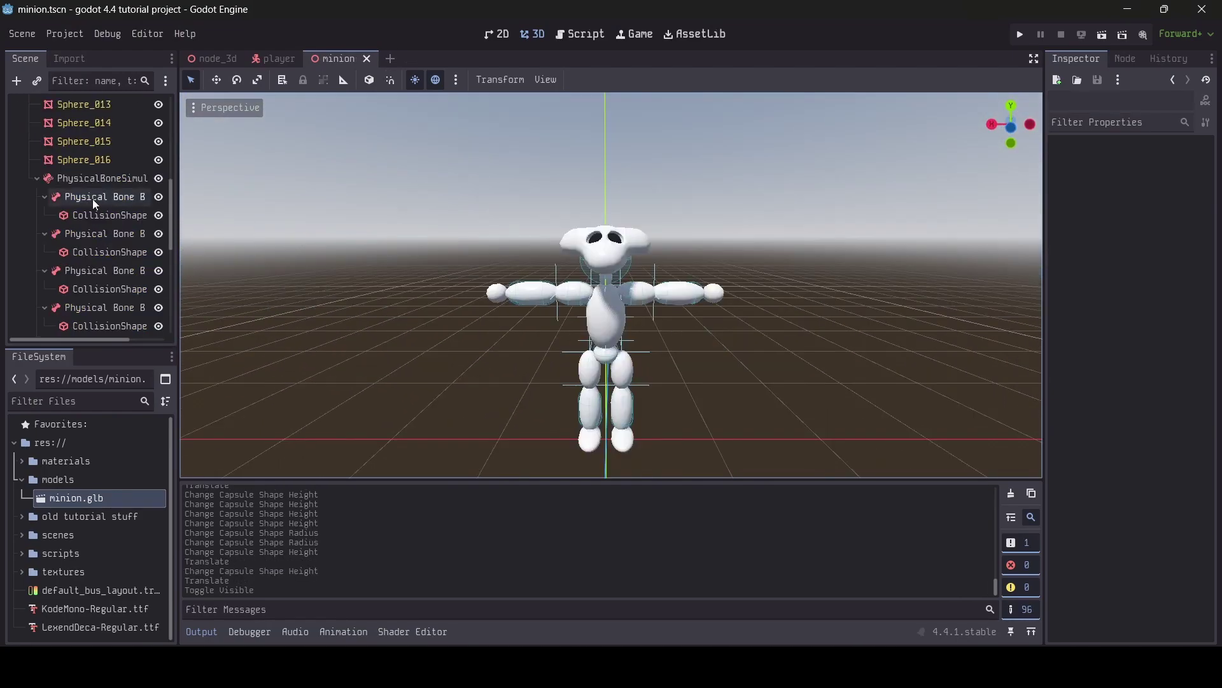
- Examine the physics properties of the first physical bone and the joint settings of the second one
left_click(93, 198)
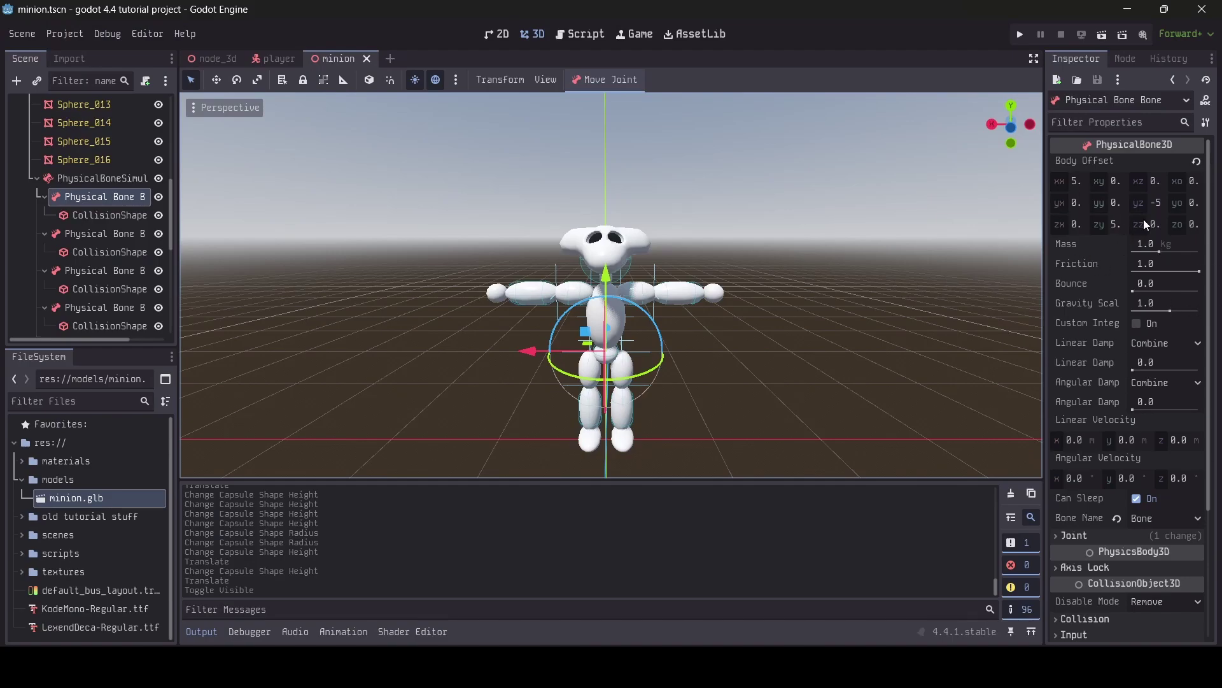
scroll(1013, 57, "down", 3)
scroll(1003, 352, "down", 3)
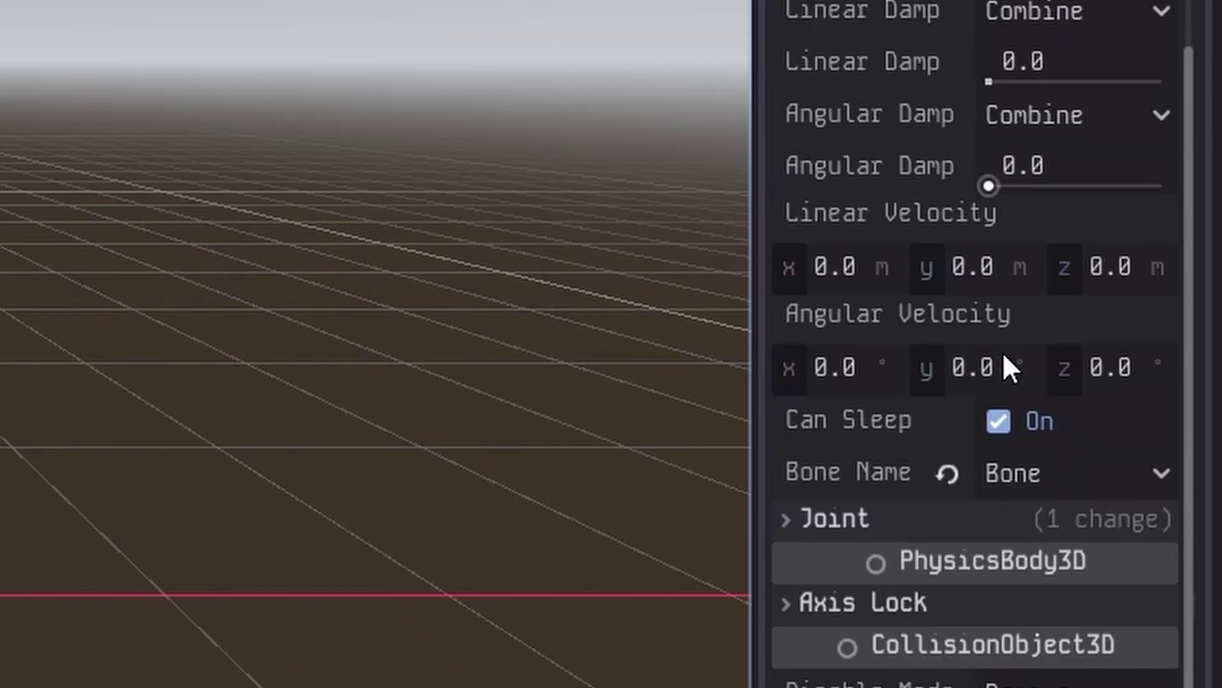
scroll(1003, 351, "down", 2)
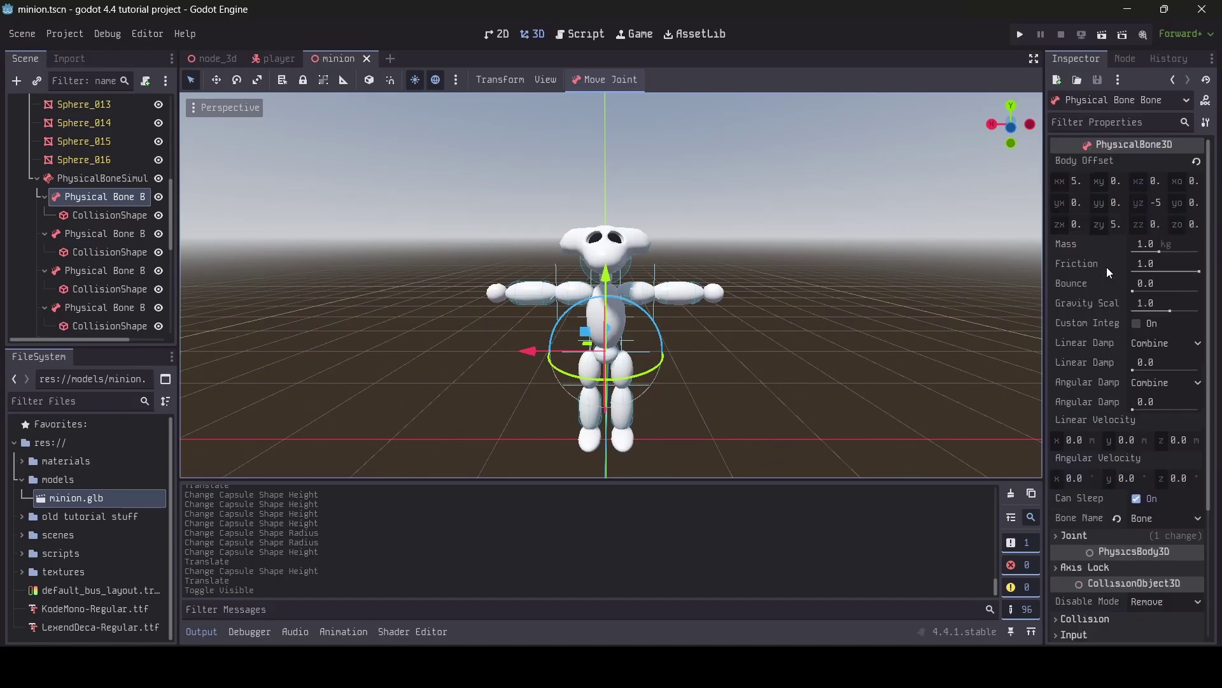
left_click(86, 233)
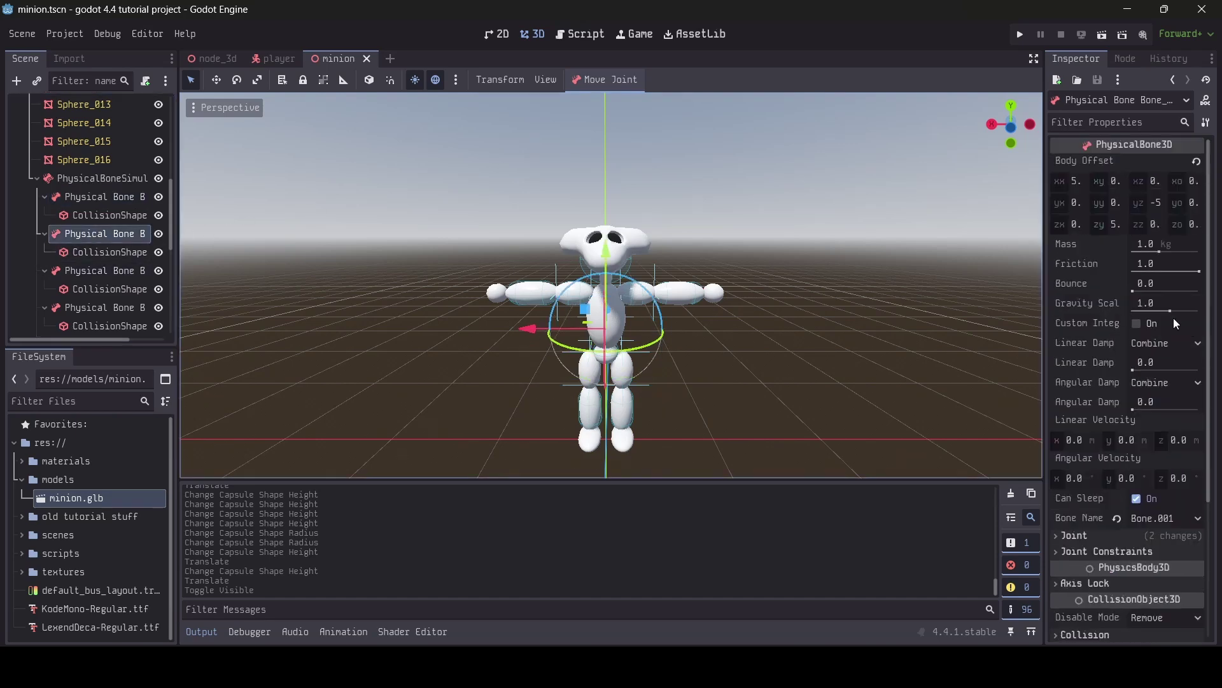
scroll(1187, 333, "down", 1)
left_click(1124, 478)
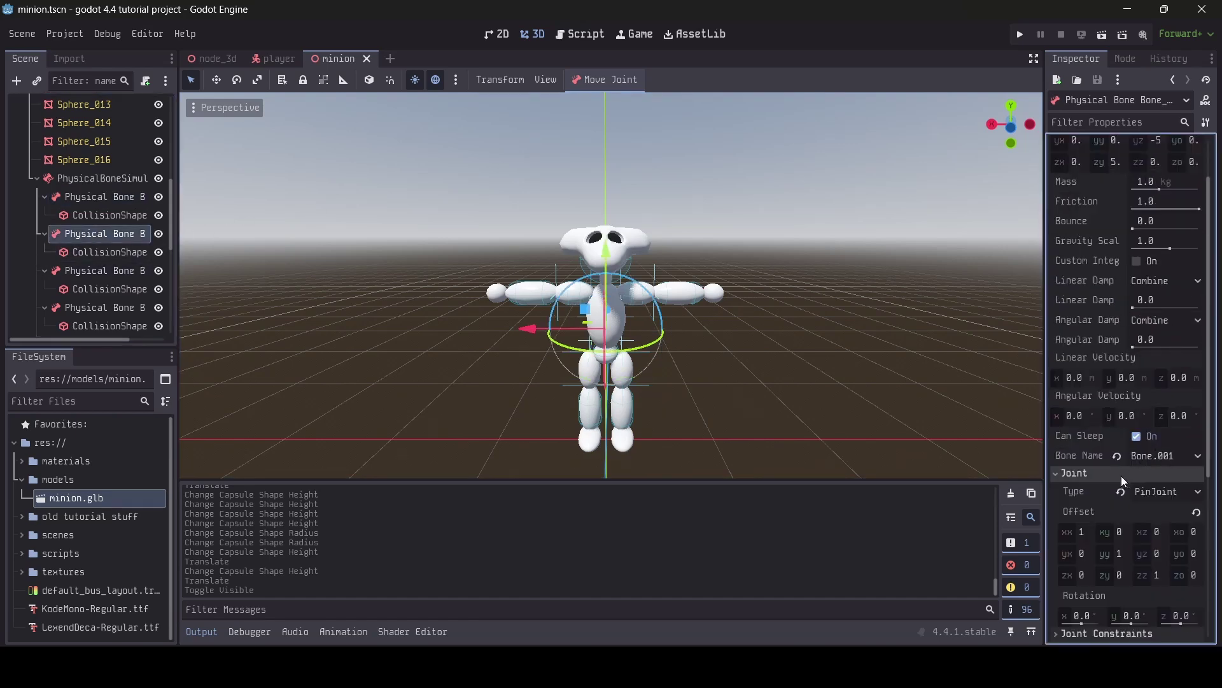
scroll(1124, 483, "down", 2)
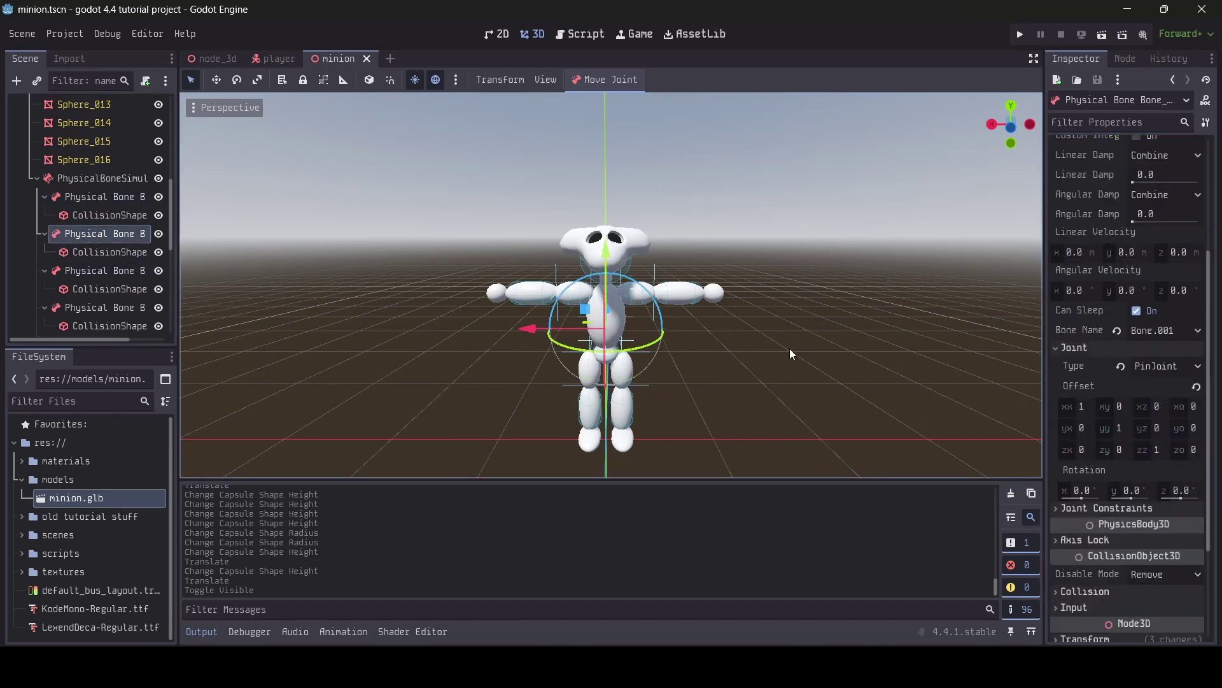
middle_click_drag(791, 354, 788, 346)
scroll(133, 260, "down", 1)
scroll(132, 259, "down", 2)
- Focus on the forearm's physical bone for Bone.006.R and open its joint type options
left_click(124, 233)
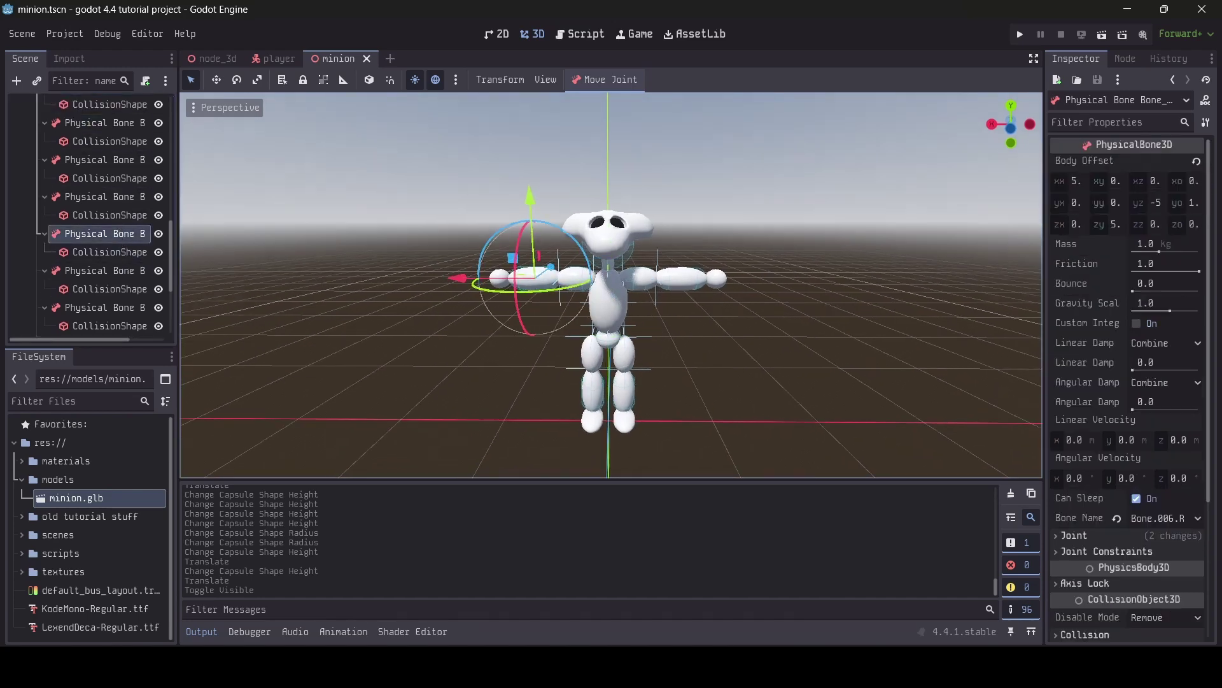
key("f")
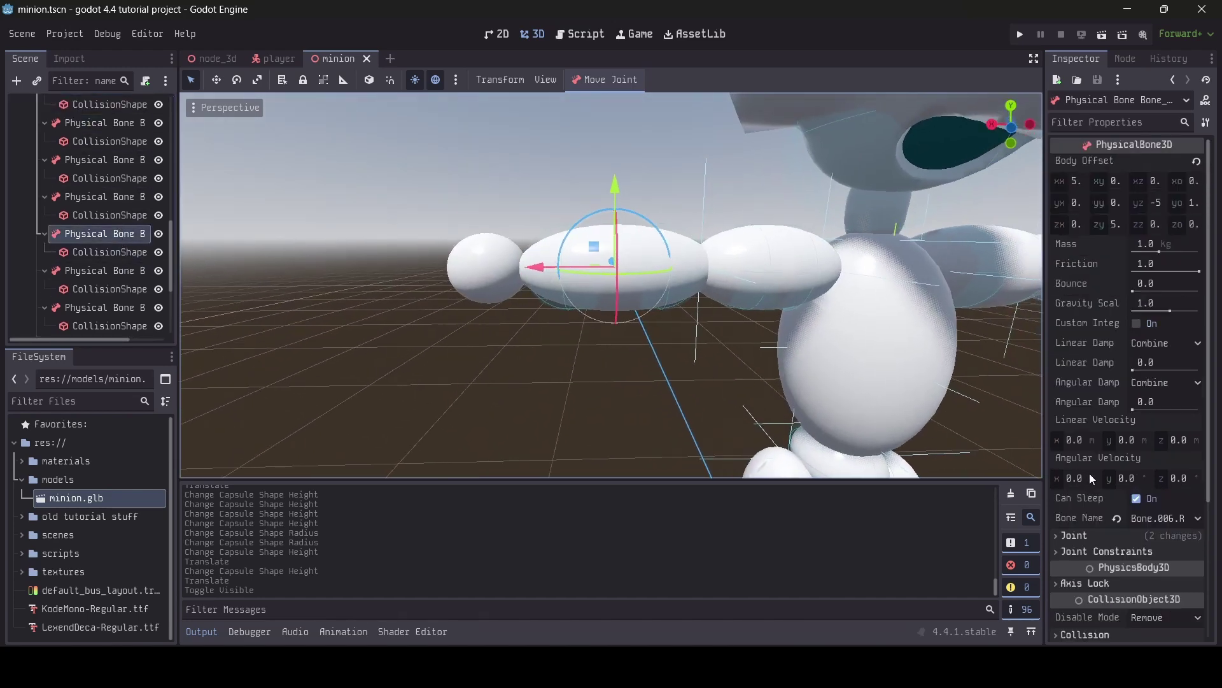
scroll(1092, 479, "down", 3)
left_click(1140, 348)
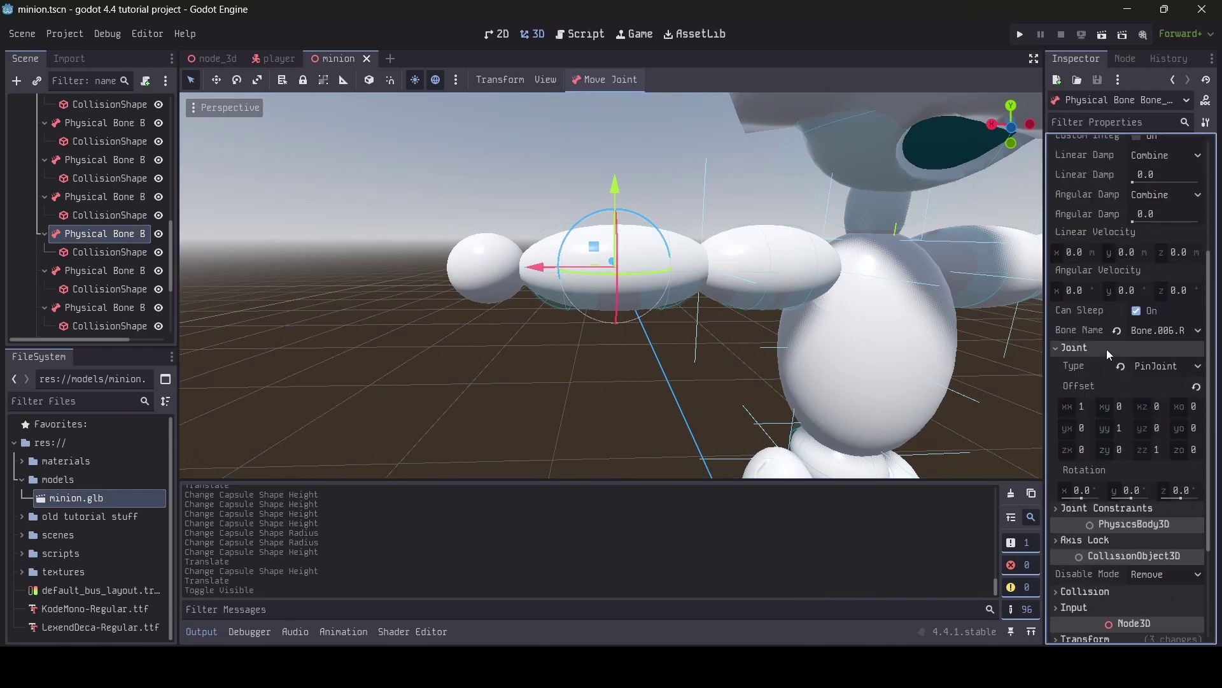
left_click(1149, 367)
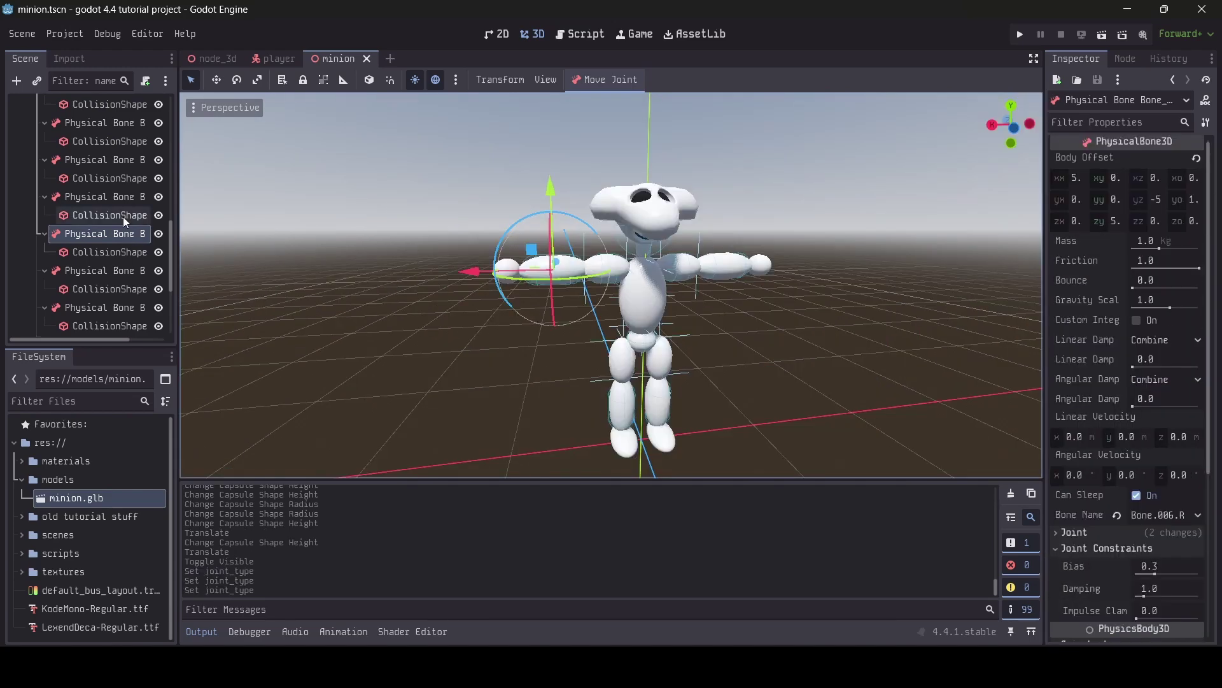
- Attach a new GDScript to the minion root node, saved as res://scripts/ragdoll.gd
scroll(126, 223, "up", 10)
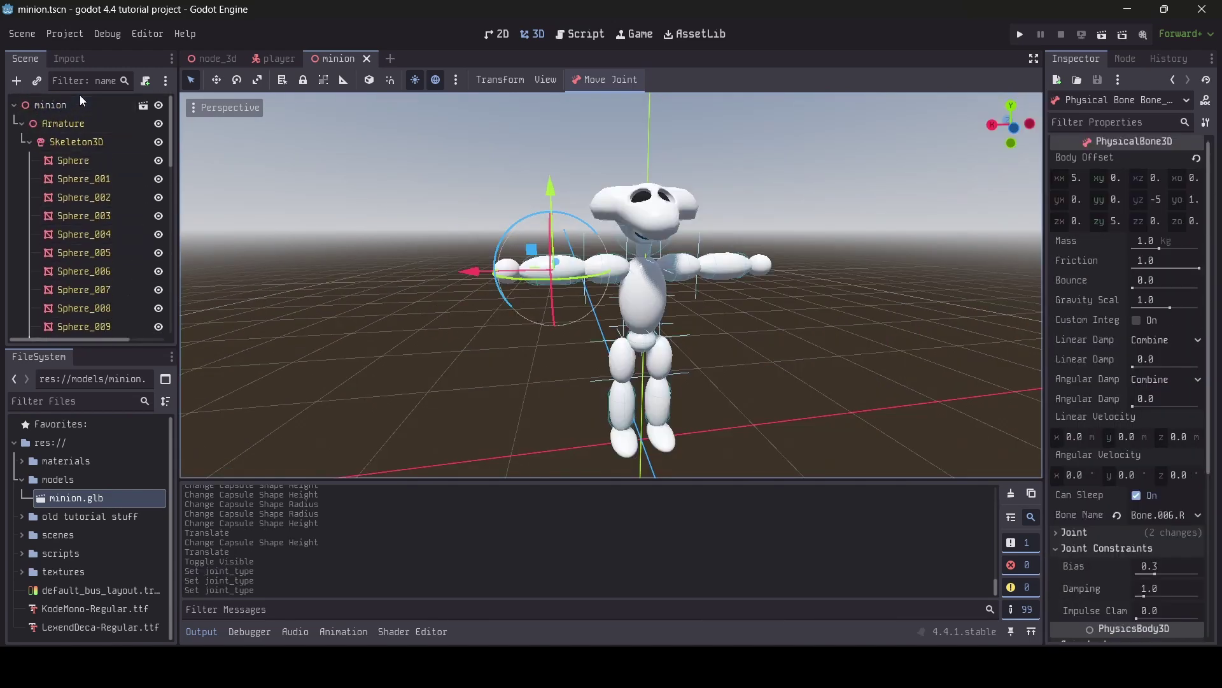
left_click(51, 105)
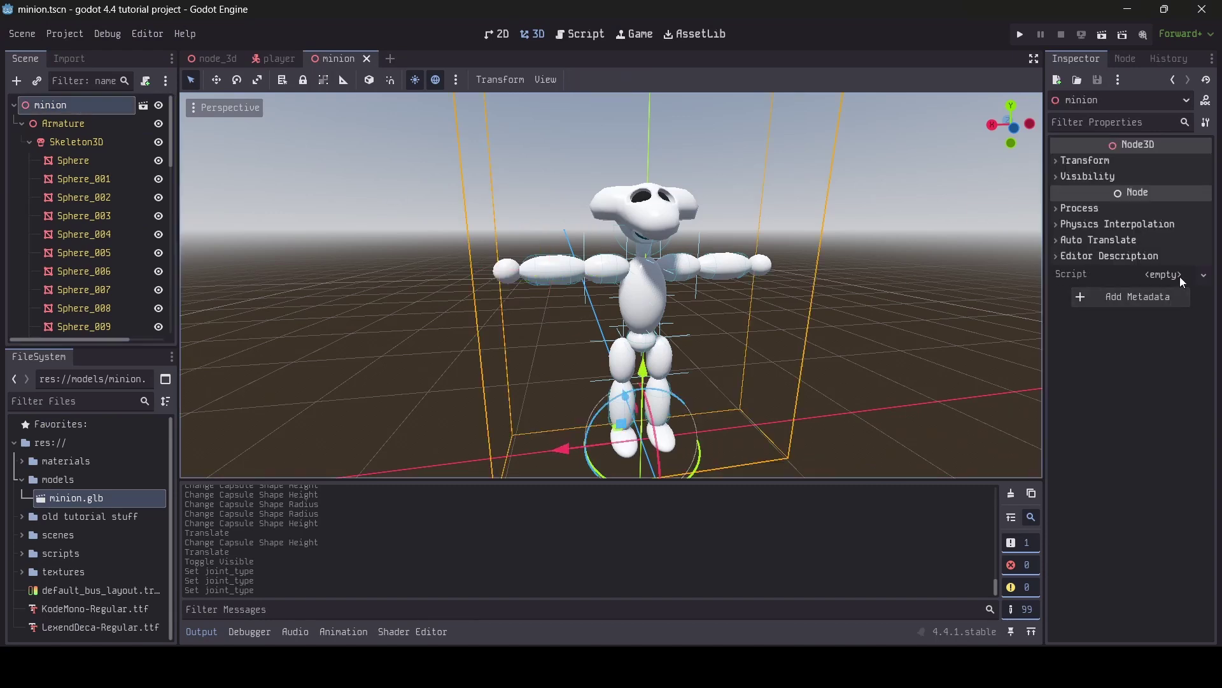
left_click(1160, 280)
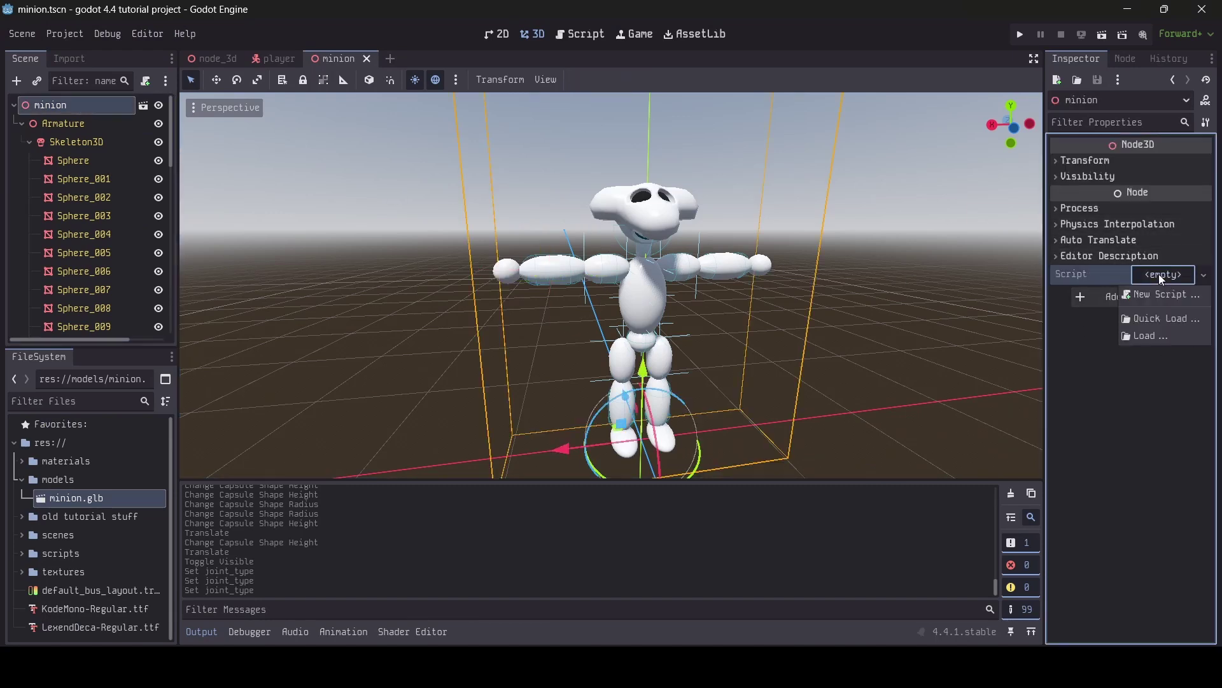
left_click(1164, 296)
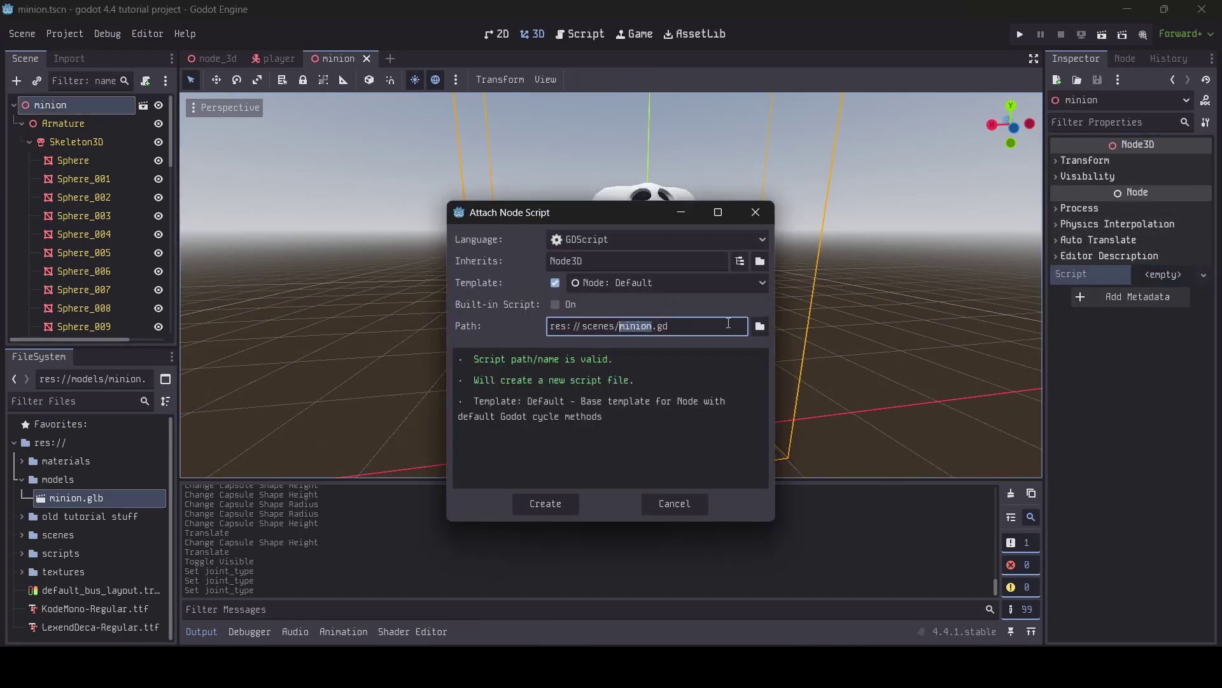
left_click(759, 326)
left_click(361, 389)
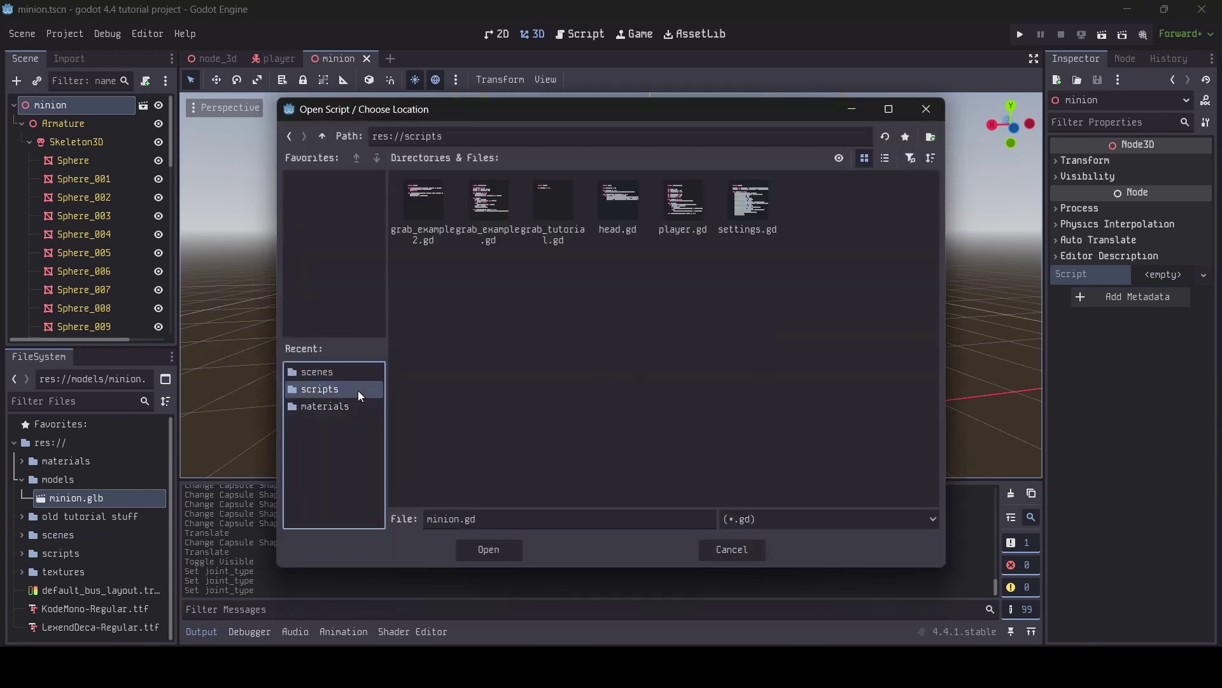
double_click(453, 519)
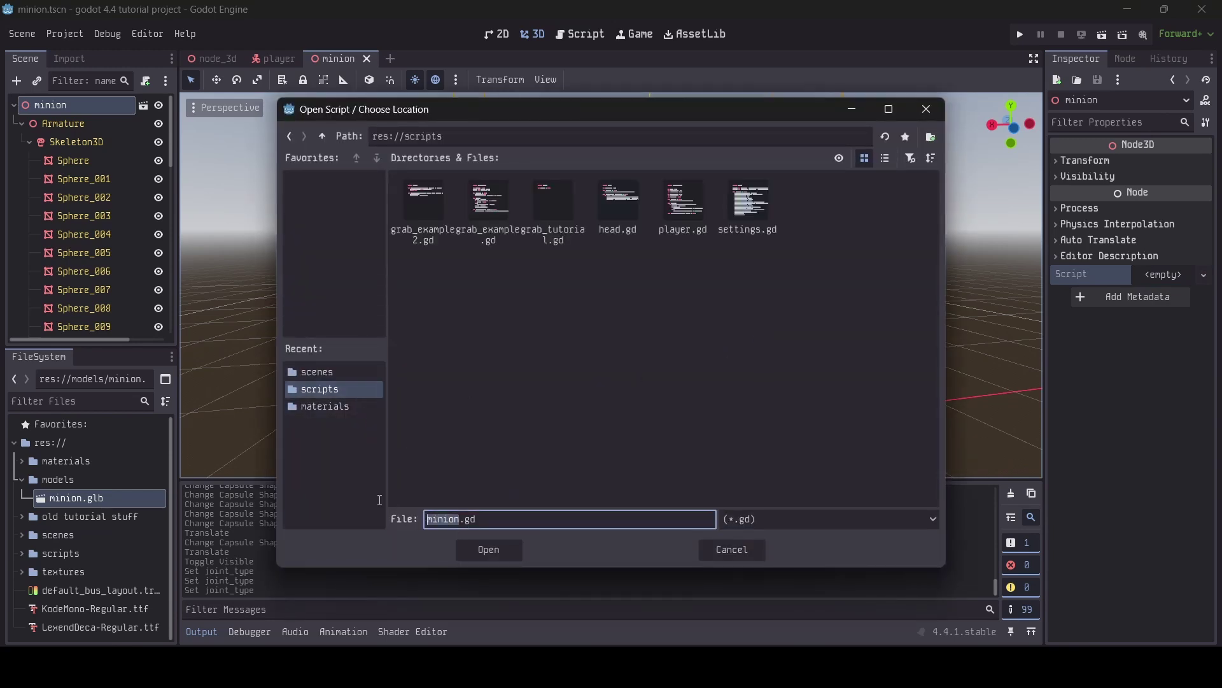
type("ragdoll")
left_click(503, 549)
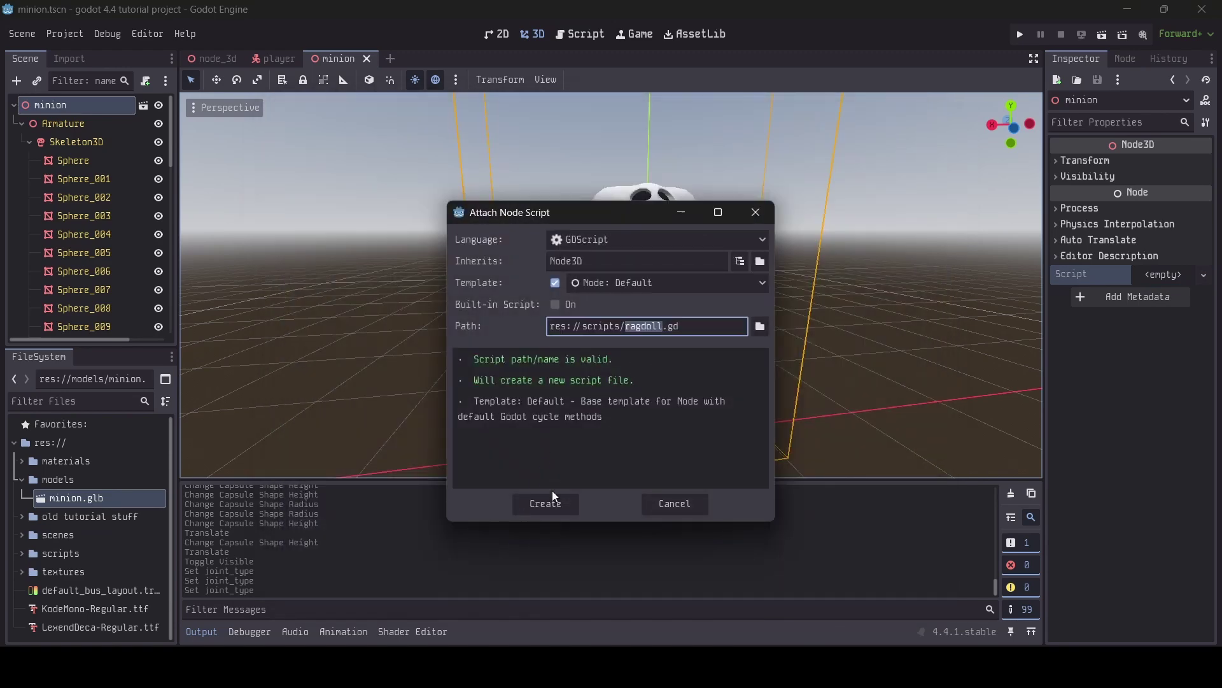
left_click(552, 504)
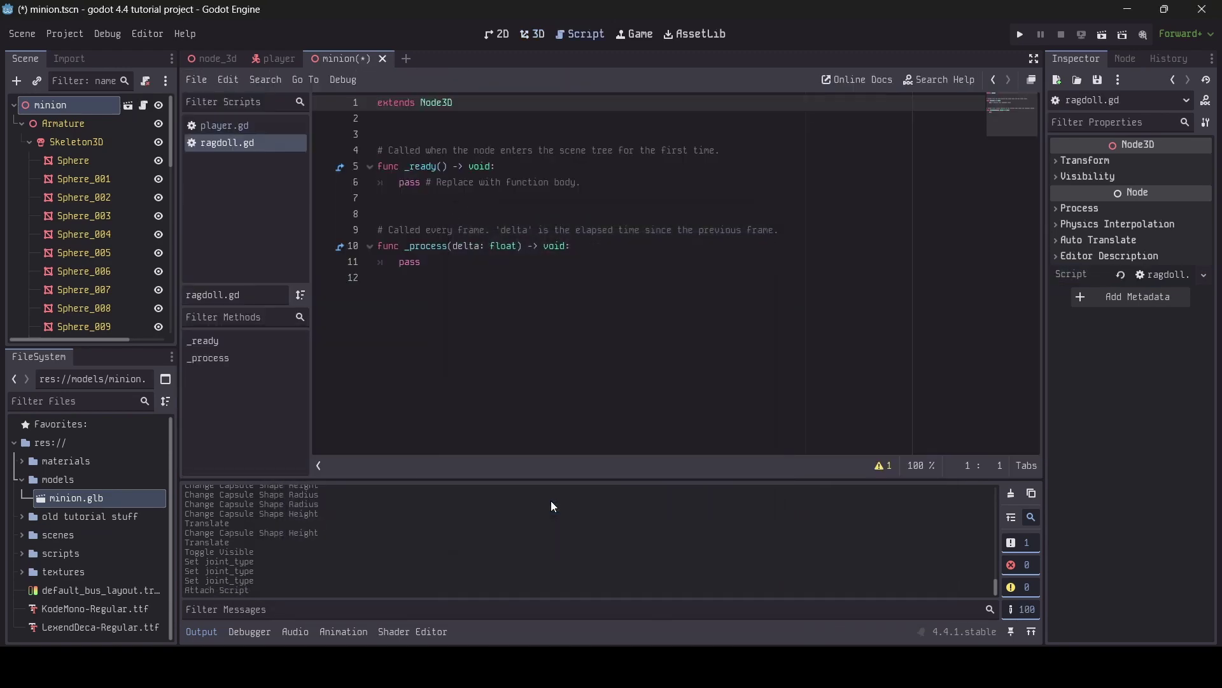
- Replace the template code after _ready() with $Armature/Skeleton3D/PhysicalBoneSimulator3D.physical_bones_start_simulation() and save the script
left_click_drag(458, 275, 399, 184)
key("BackSpace")
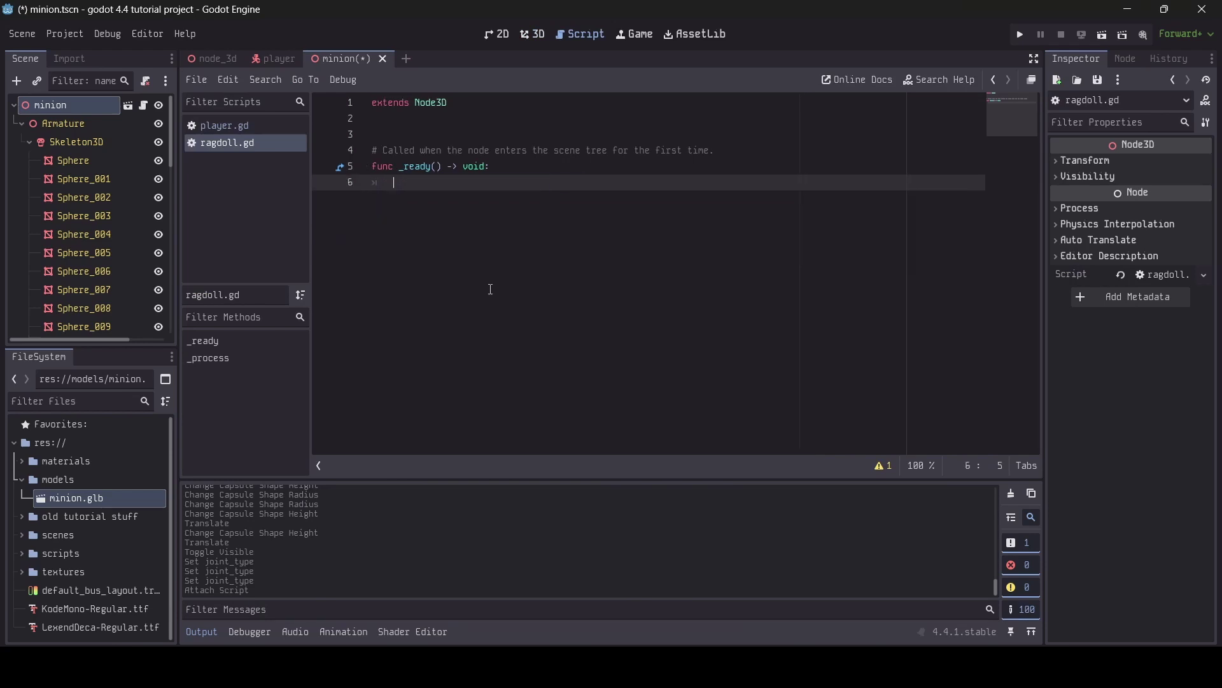
type("$")
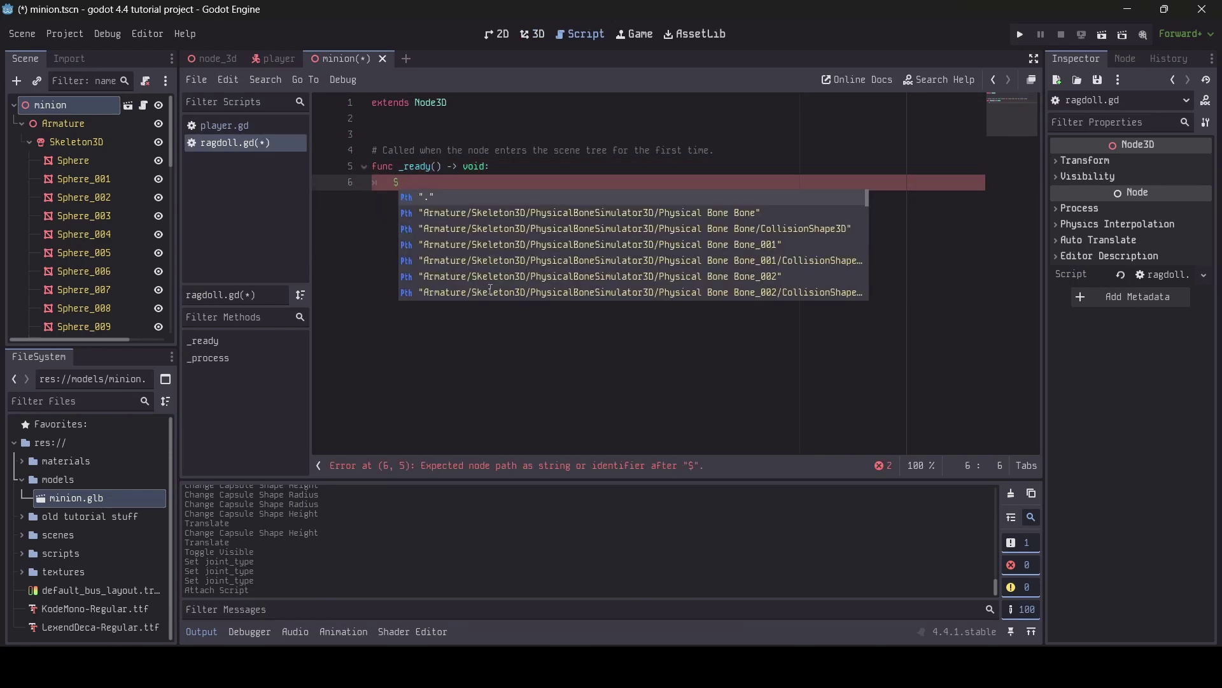
type("Arm")
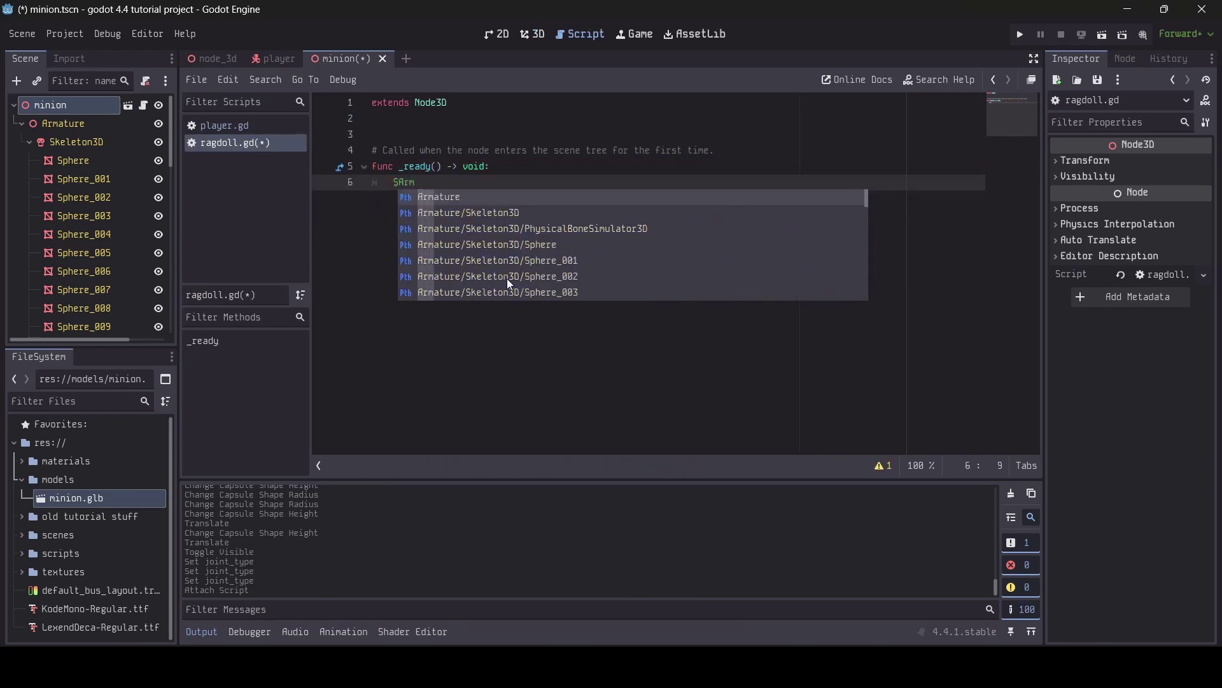
double_click(562, 229)
type(".")
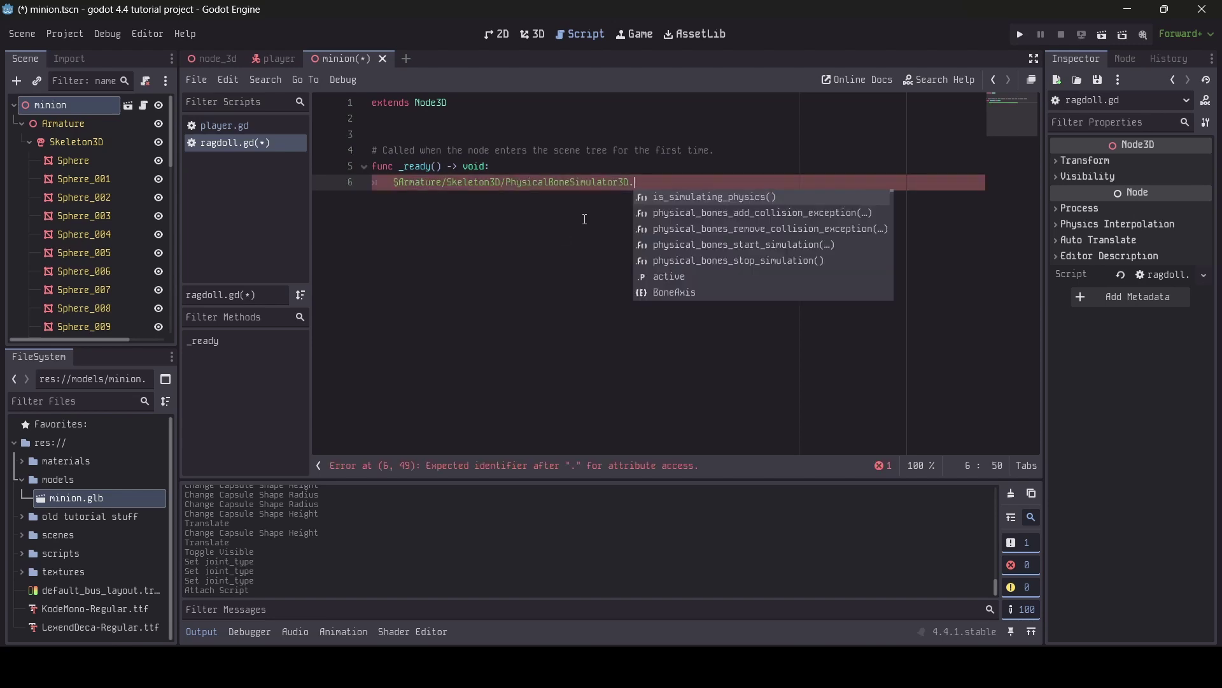
double_click(739, 244)
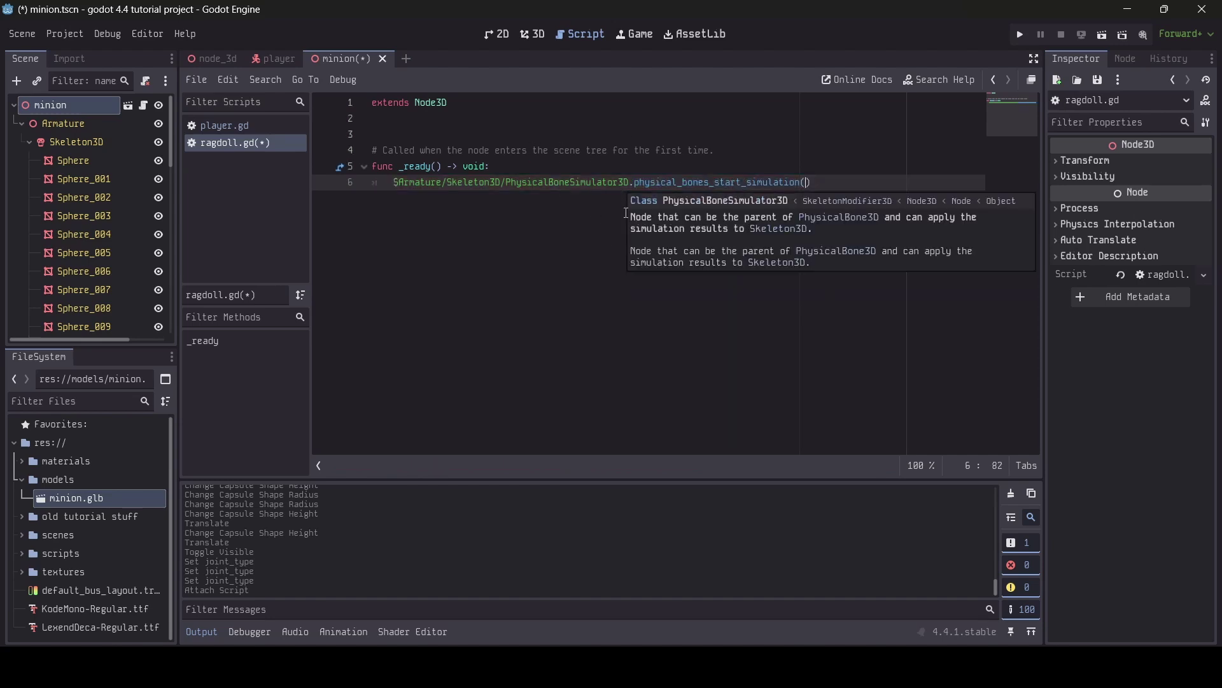
key("ctrl+s")
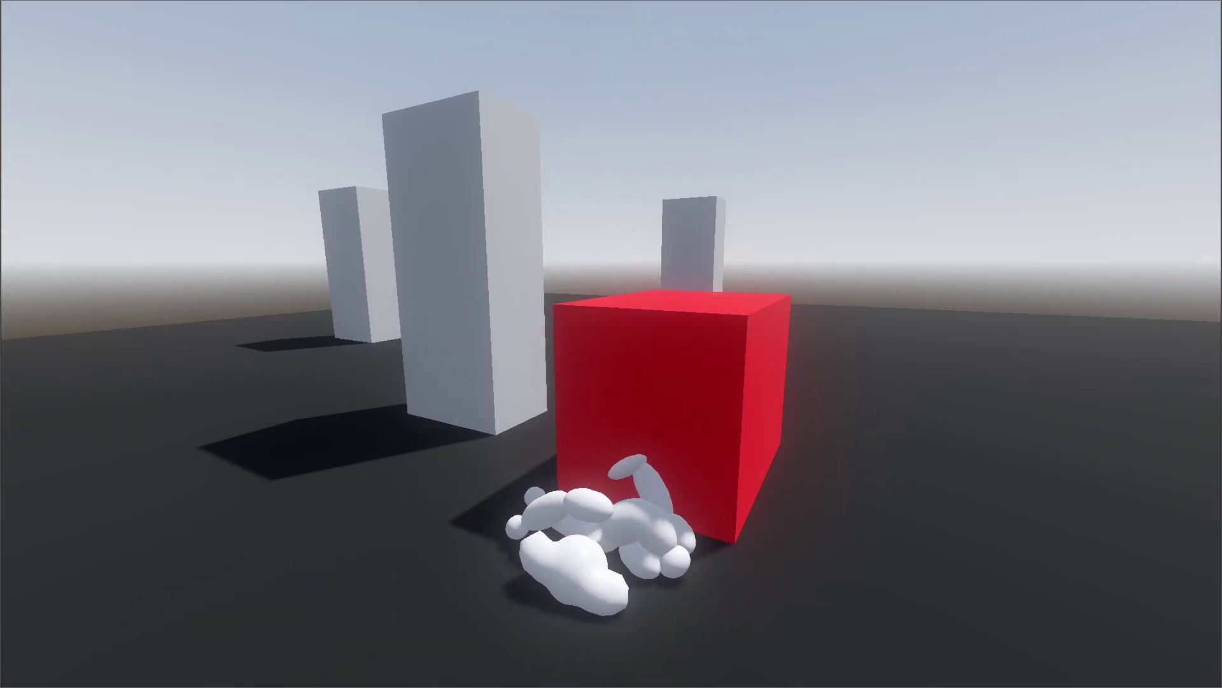
- Place an instance of minion.tscn in front of the level's camera and test-run the level scene
type("minio")
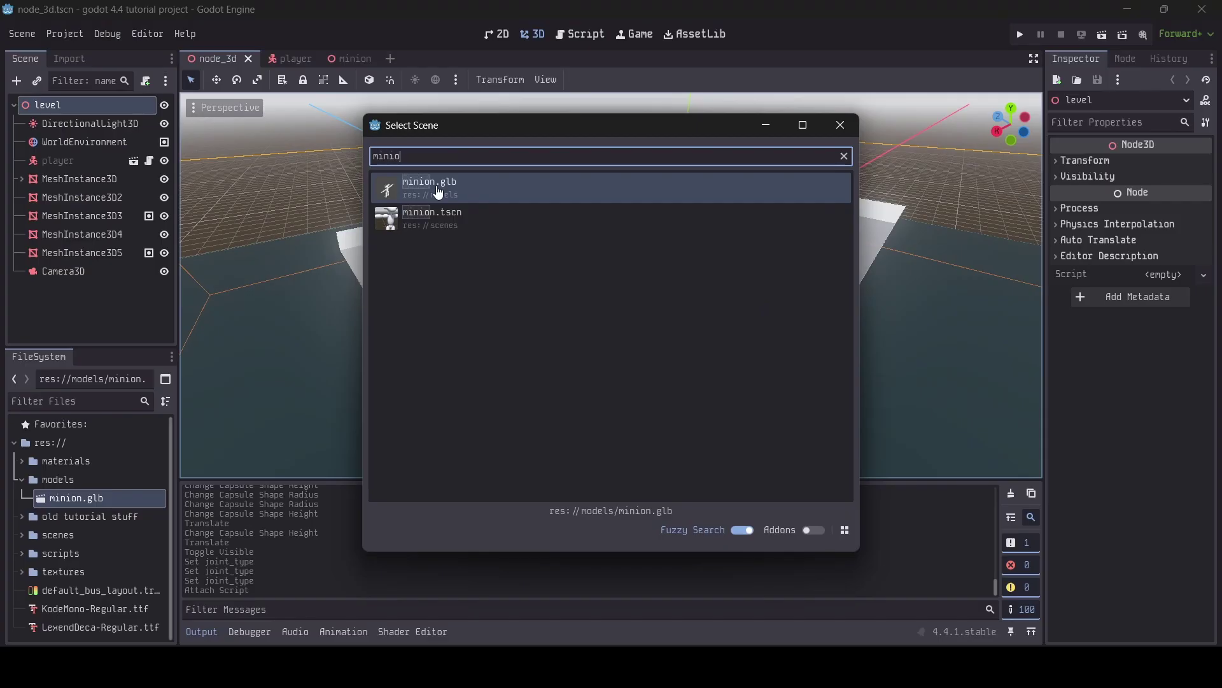
double_click(444, 218)
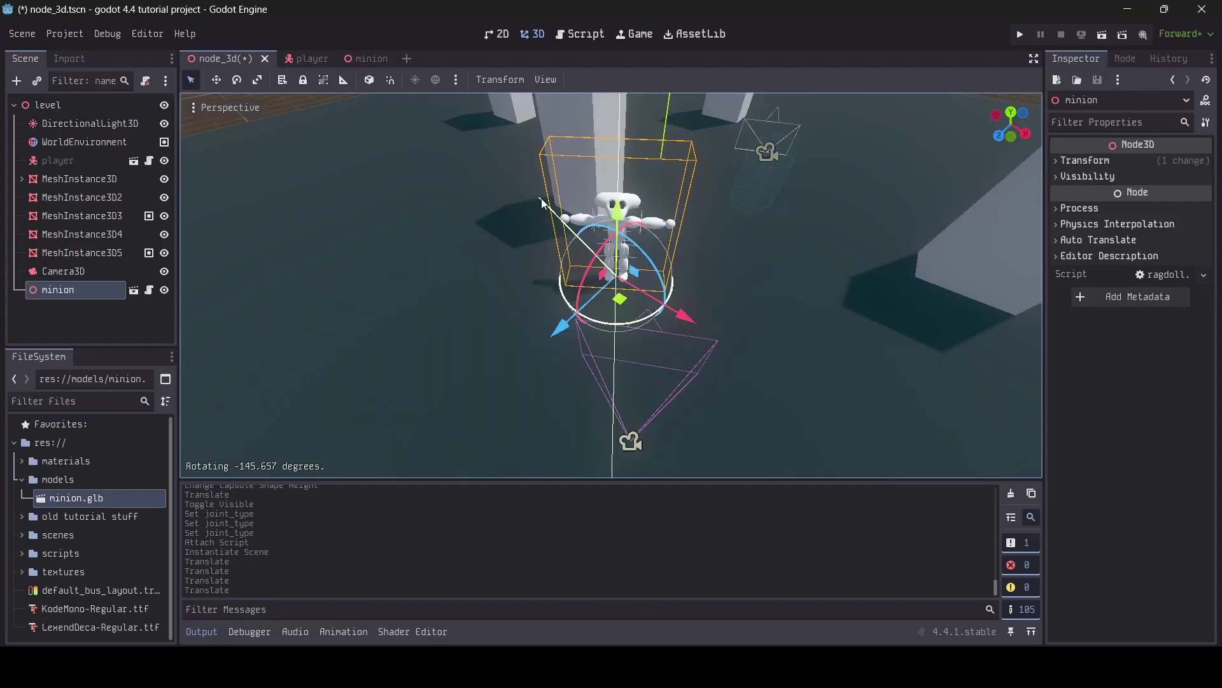
left_click_drag(701, 335, 710, 331)
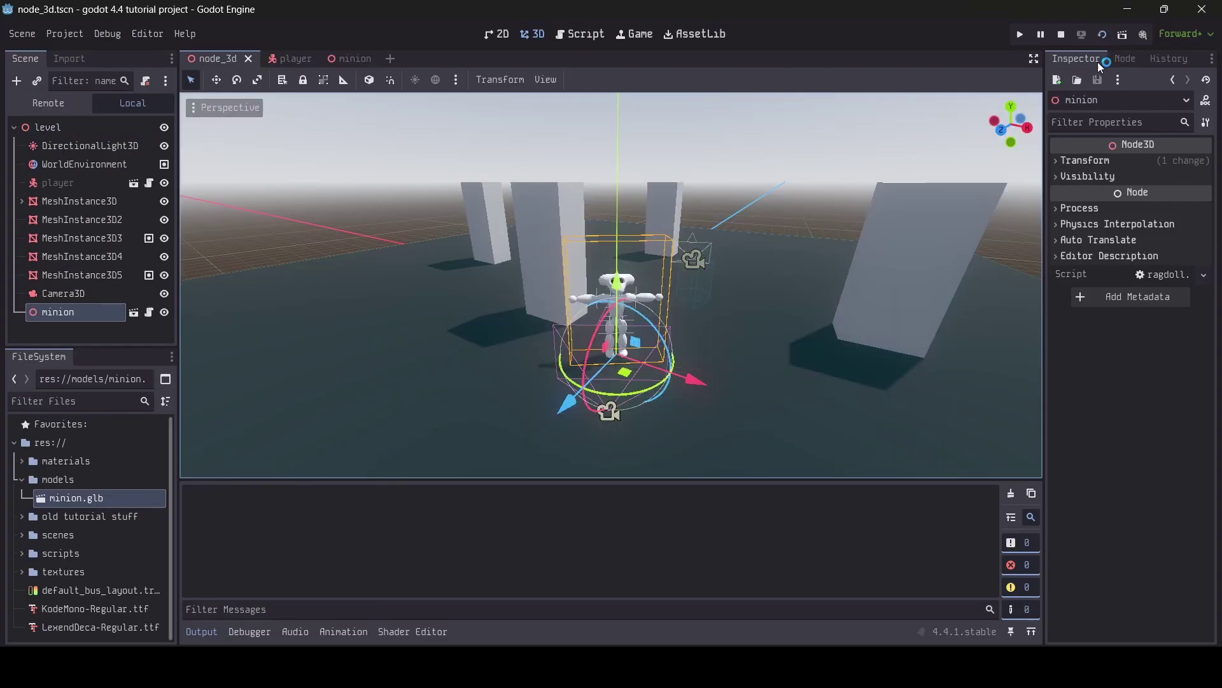
key("F6")
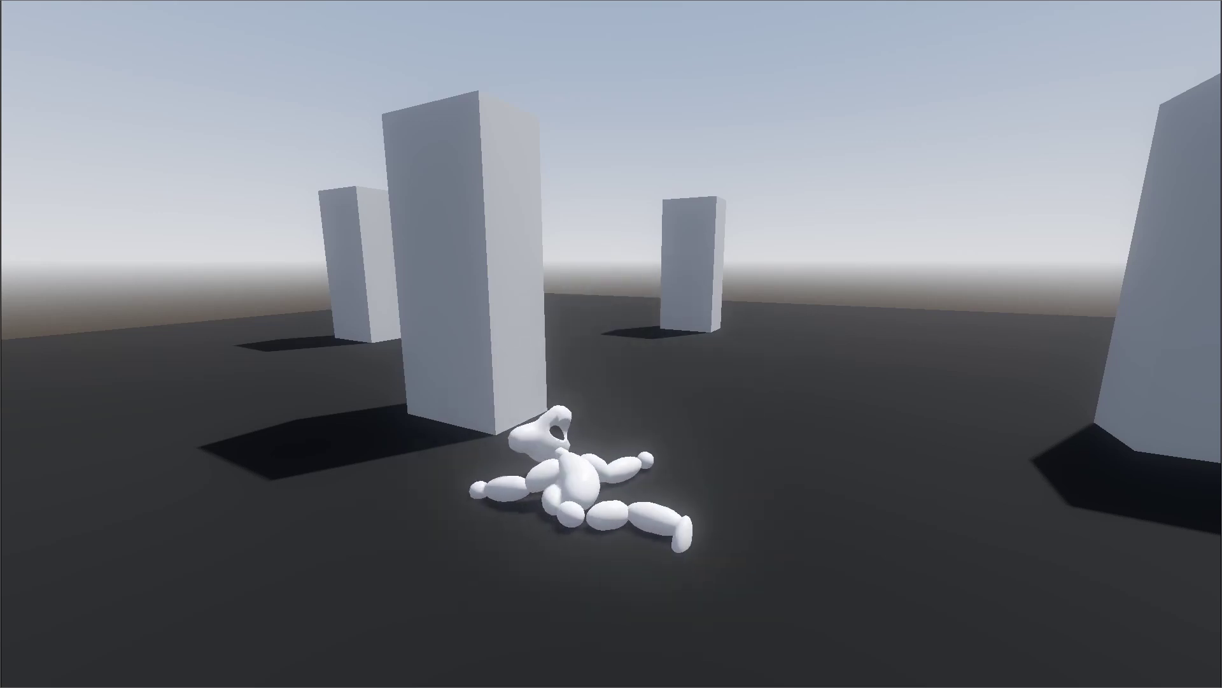
key("F8")
- Set the project's 3D physics engine to Jolt Physics
left_click(80, 37)
left_click(86, 53)
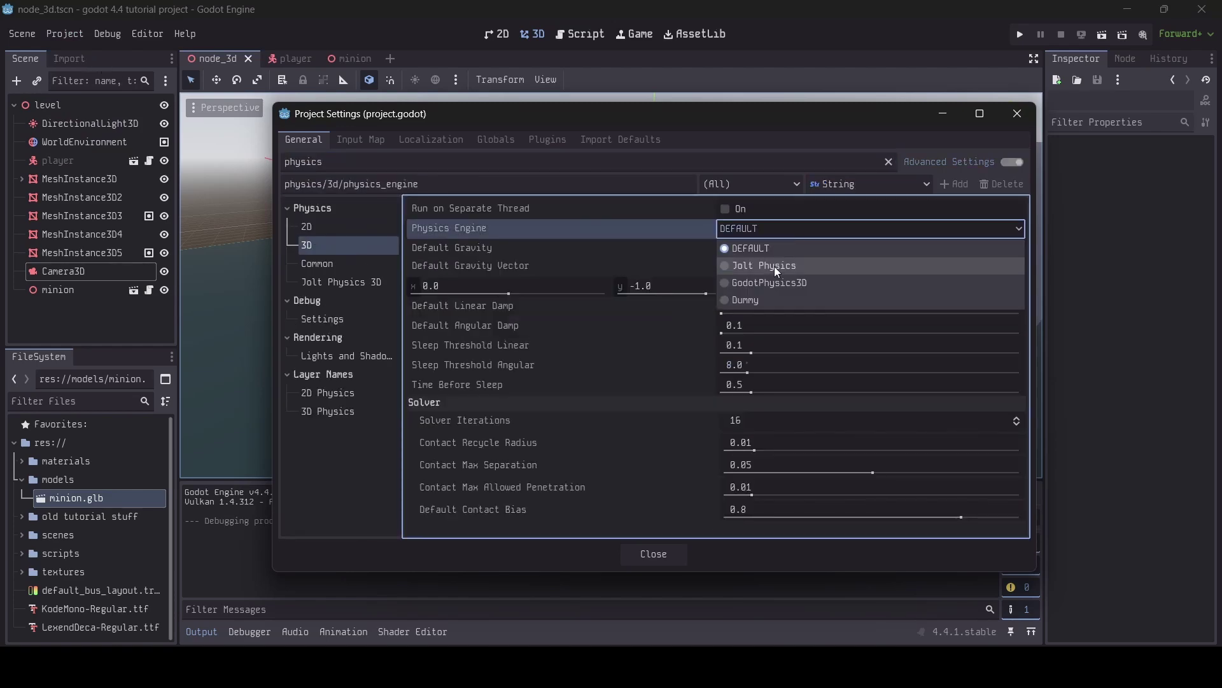
left_click(776, 271)
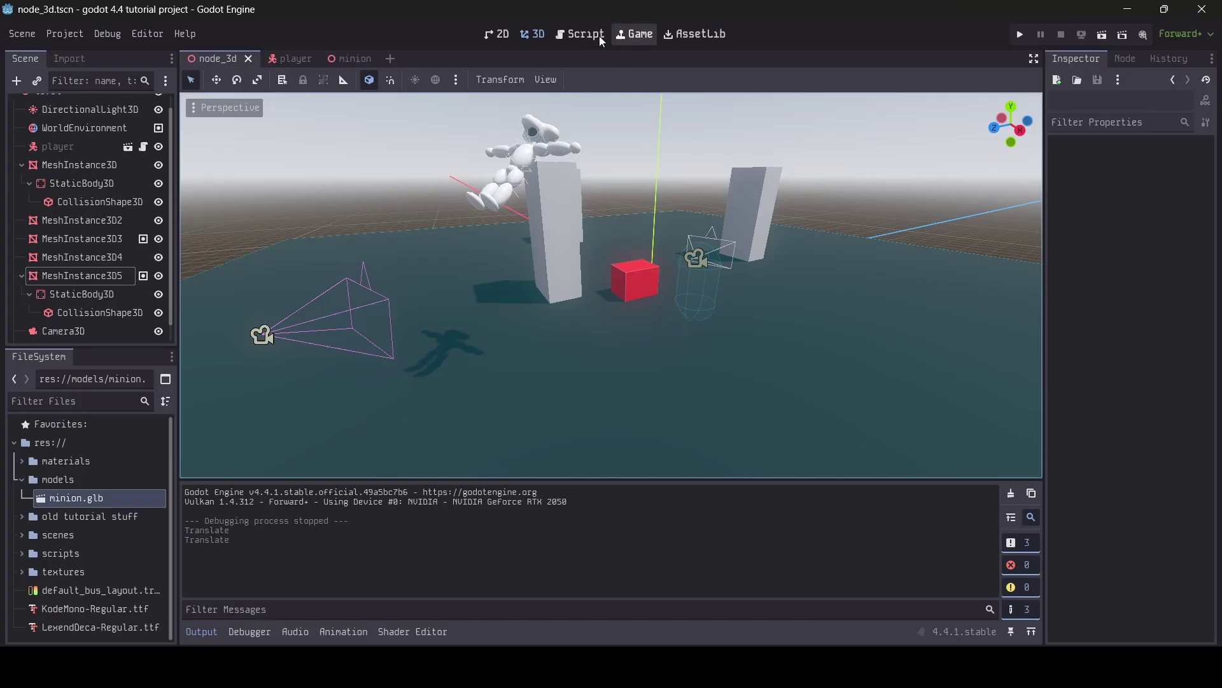
- Insert await get_tree().create_timer(0.05, false).timeout before the simulation start call in ragdoll.gd's _ready() and save the script
left_click(586, 34)
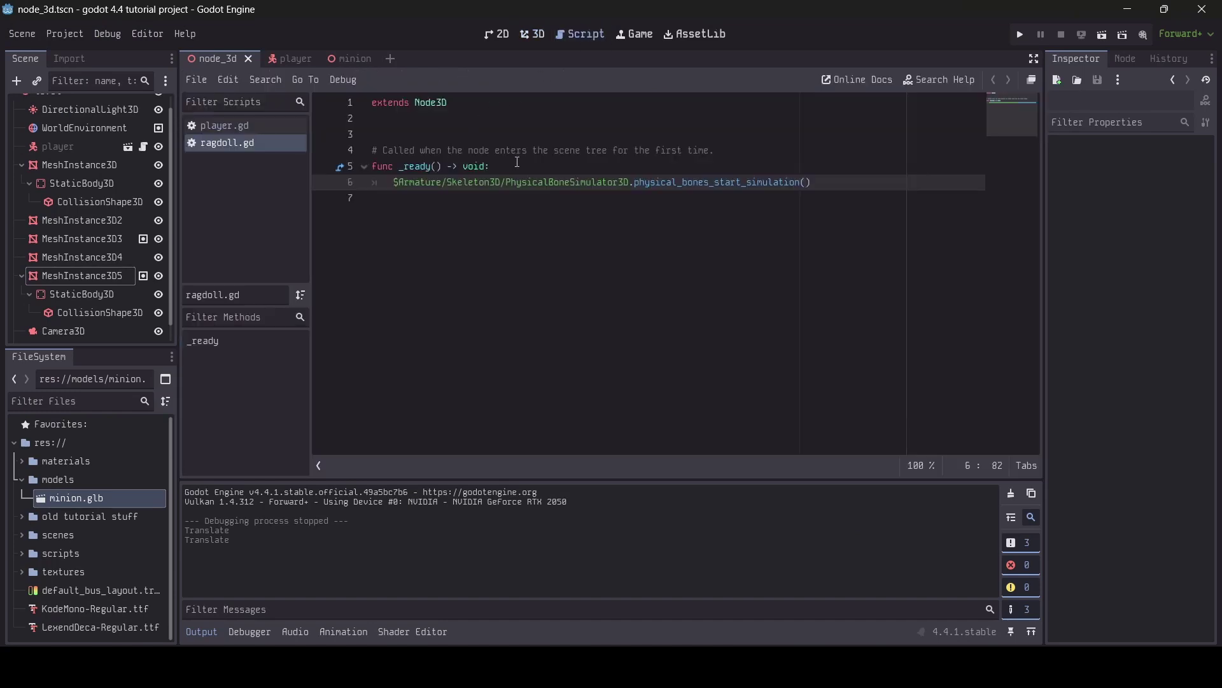
left_click(518, 163)
key("Return")
type("await")
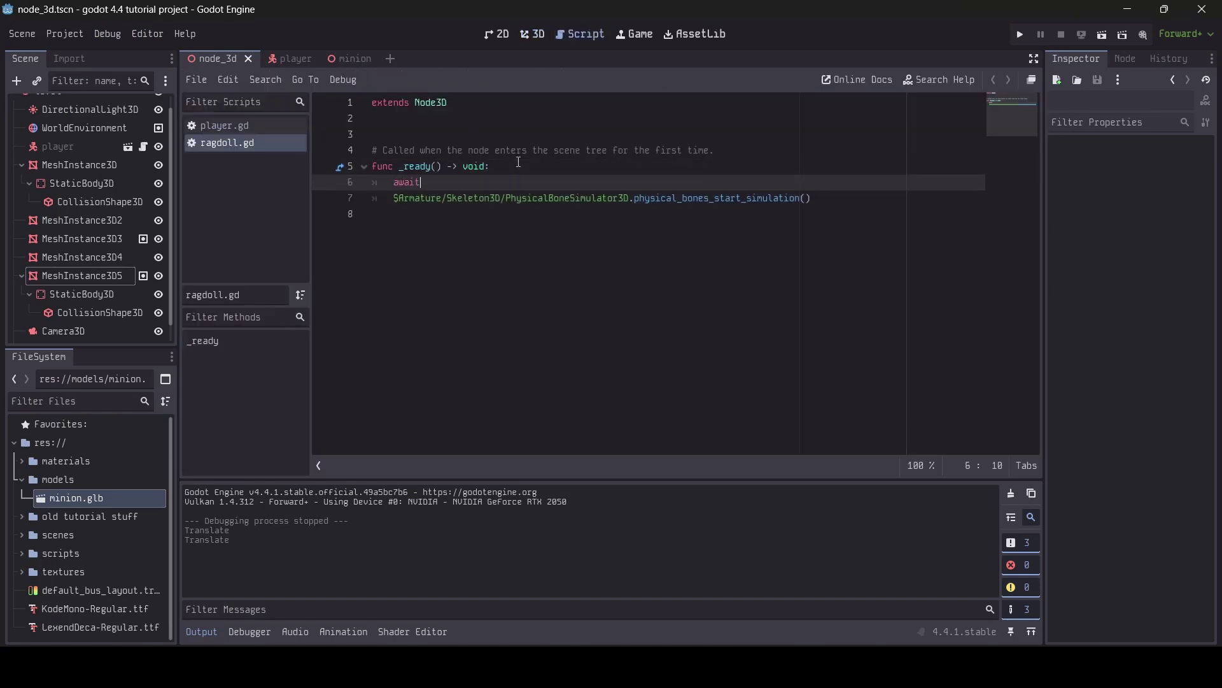
type(" get_tre")
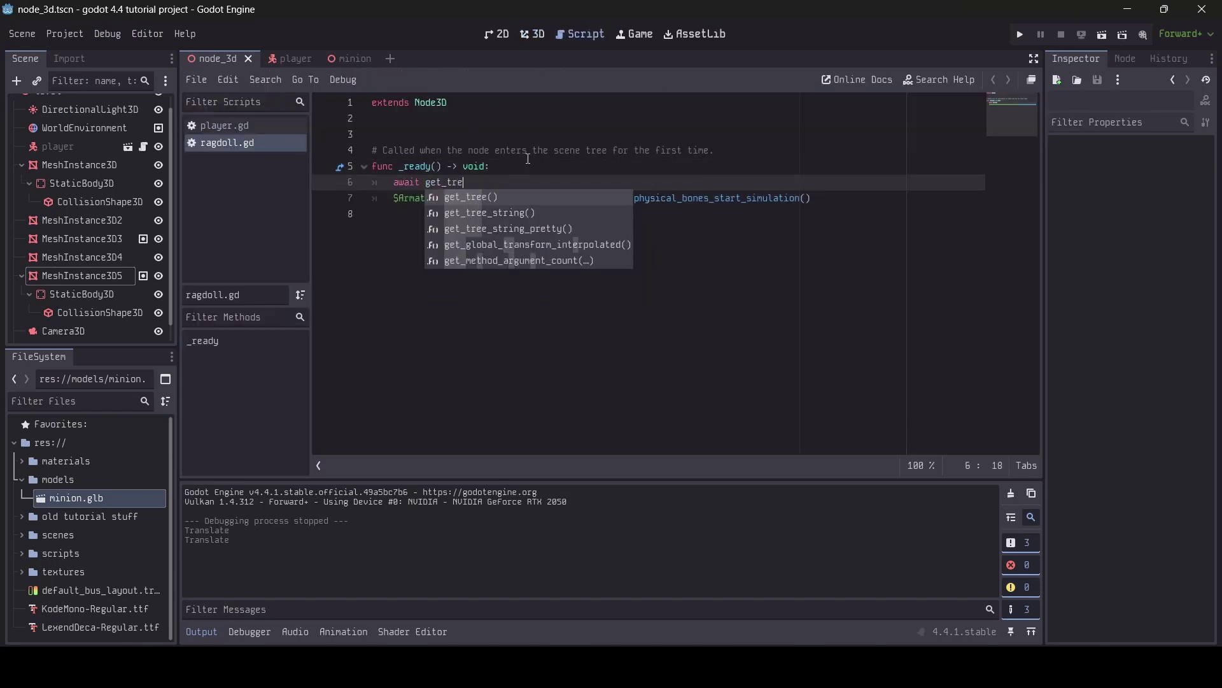
type("e().create_timer(")
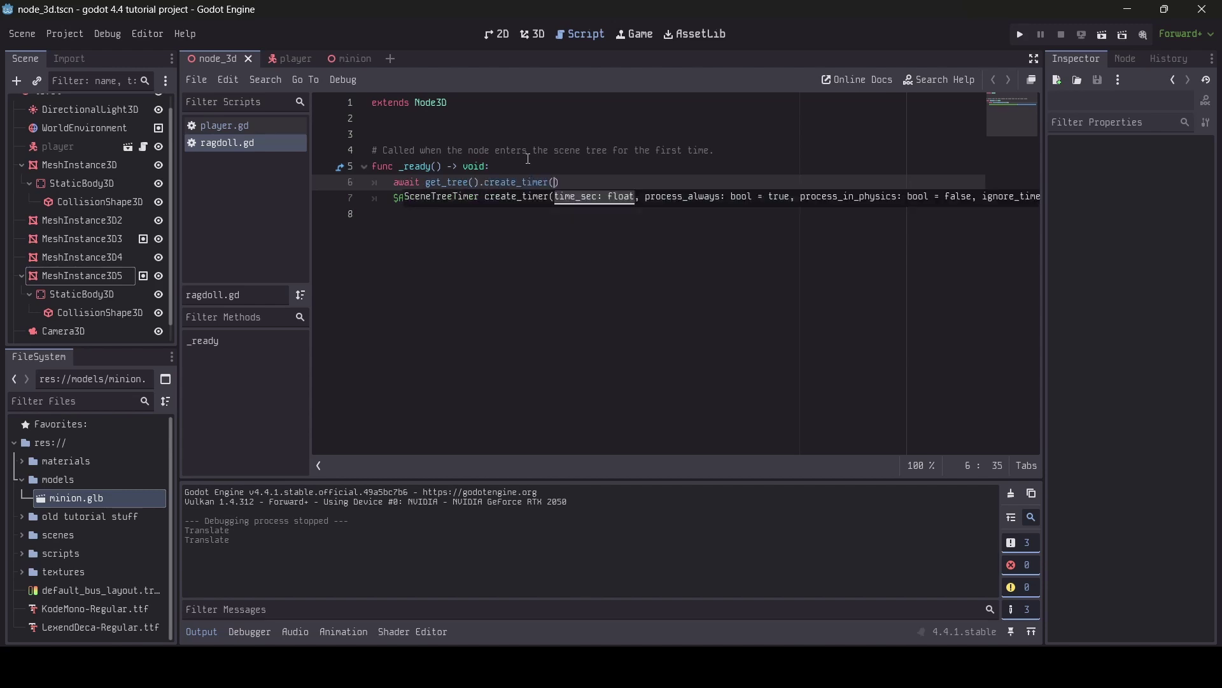
type("0.05, false).timeout")
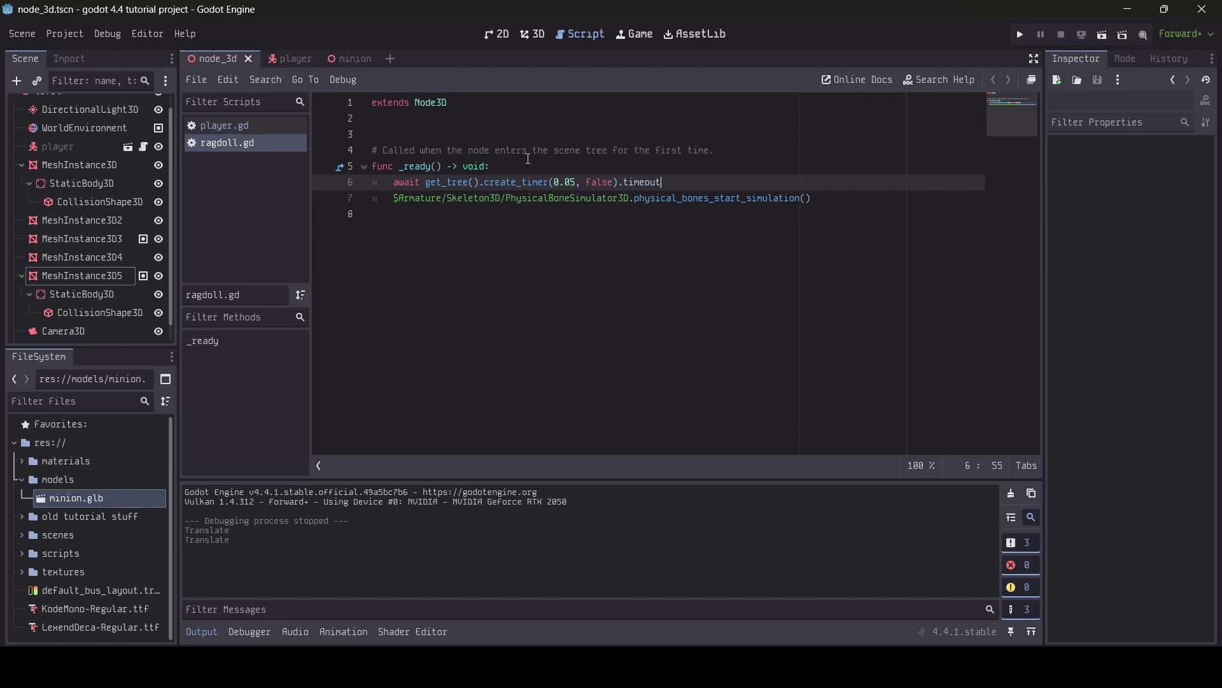
key("ctrl+s")
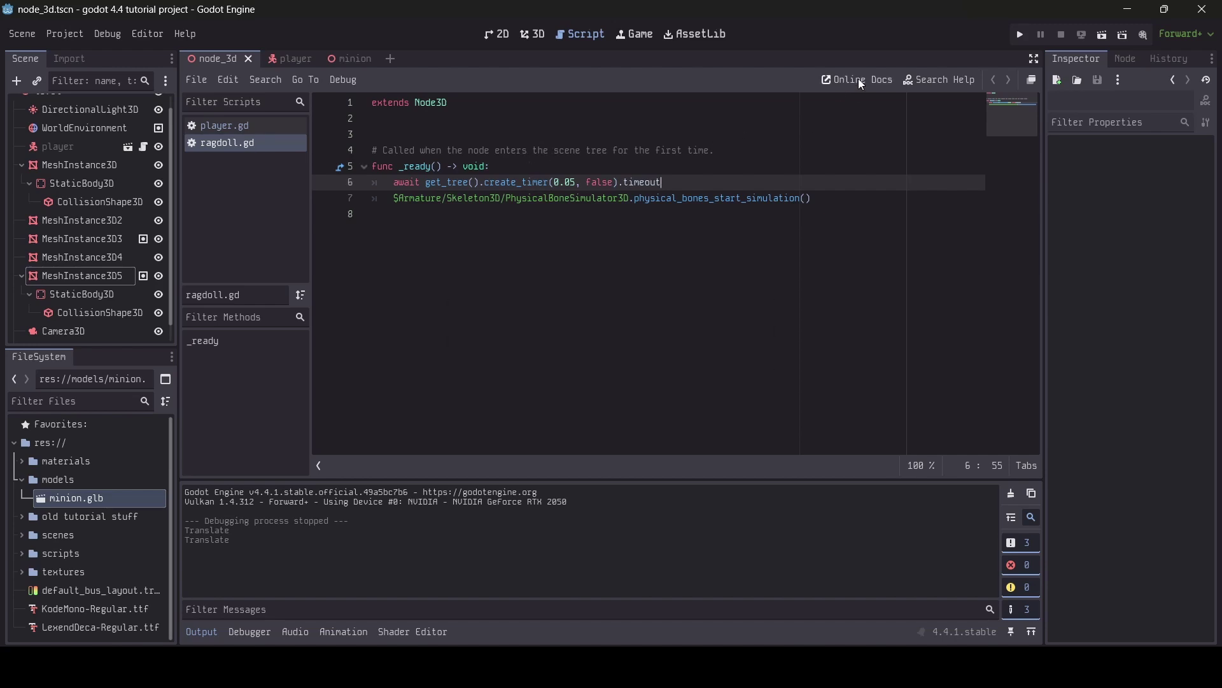